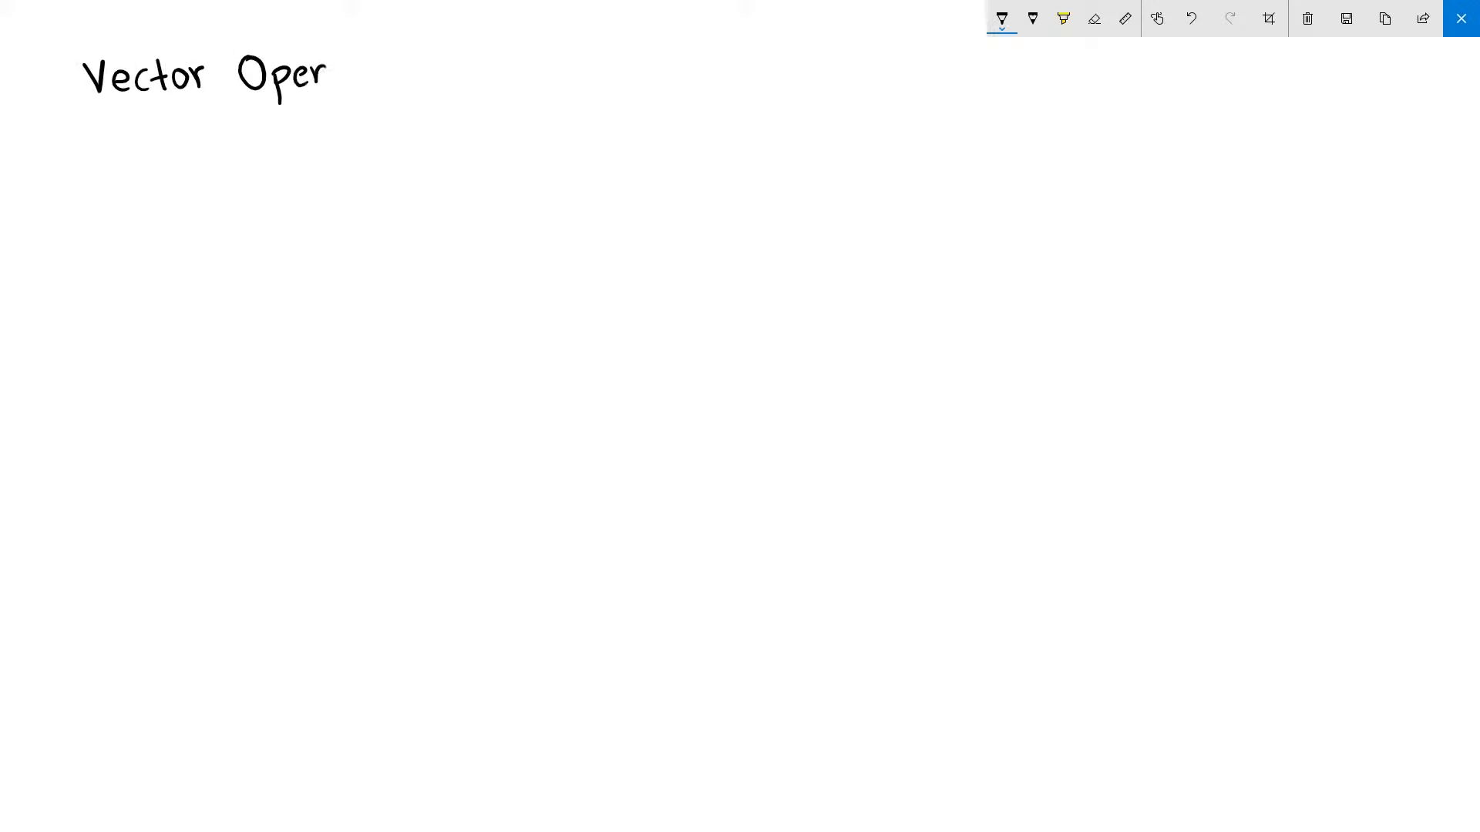
Finish handwriting the title "Vector Operations" and underline it, and highlight the list entry "Scalar" in yellow.
drag(348, 48, 352, 80)
mouse_move(340, 63)
mouse_down()
mouse_move(362, 59)
mouse_move(372, 81)
mouse_up()
drag(386, 65, 416, 77)
drag(431, 57, 428, 82)
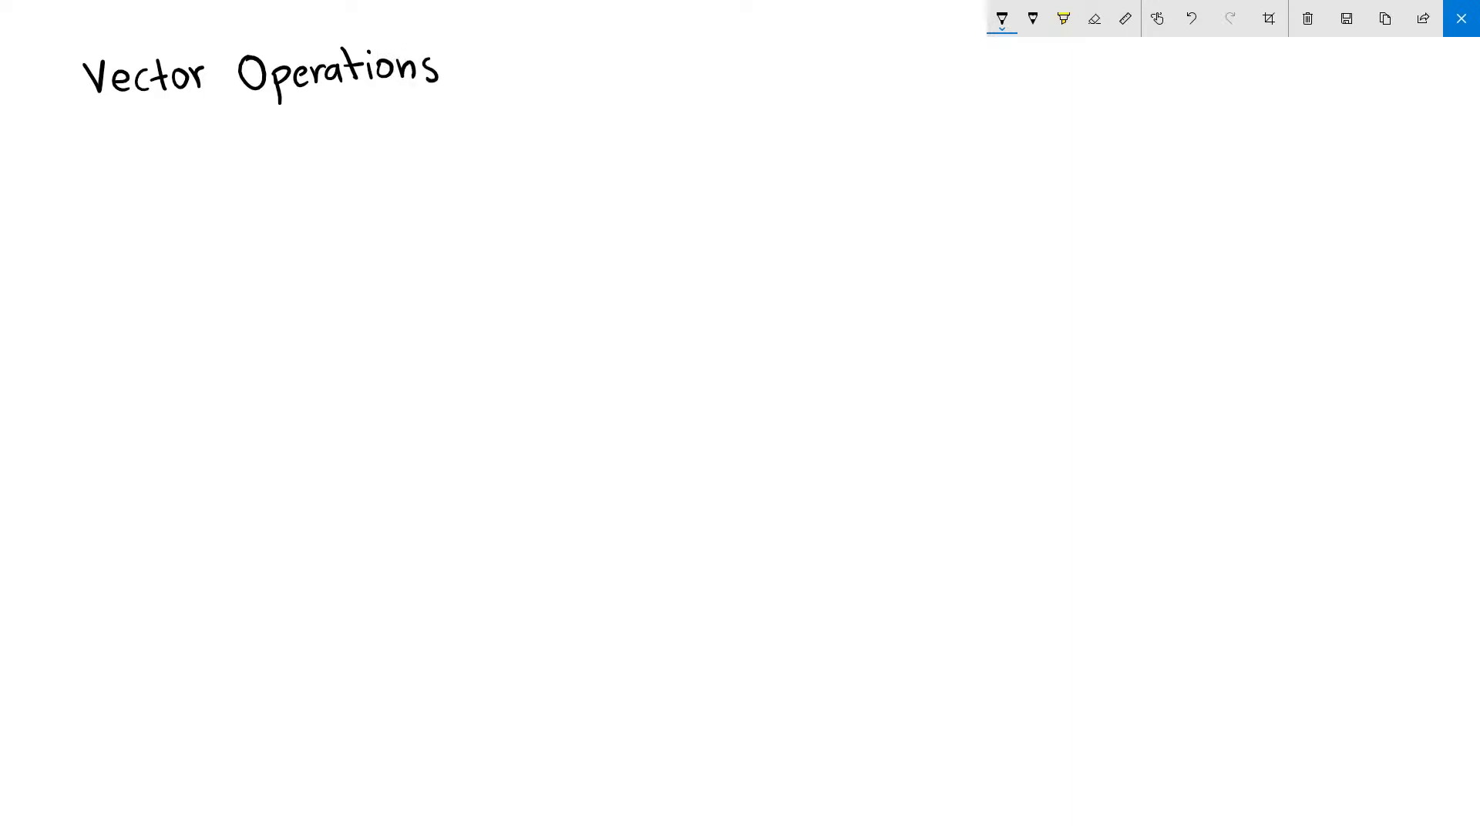
drag(77, 103, 450, 85)
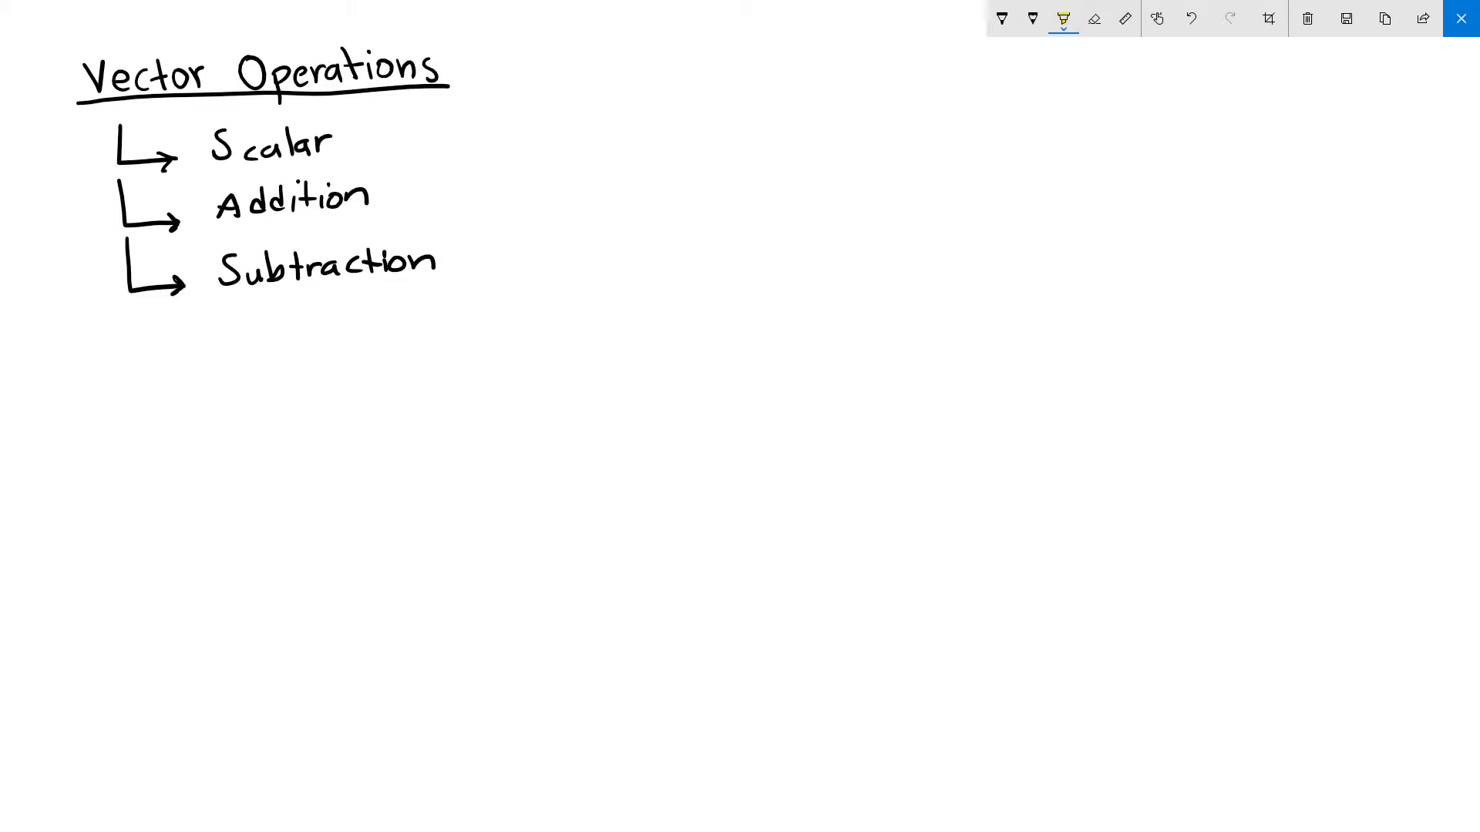
drag(200, 146, 346, 139)
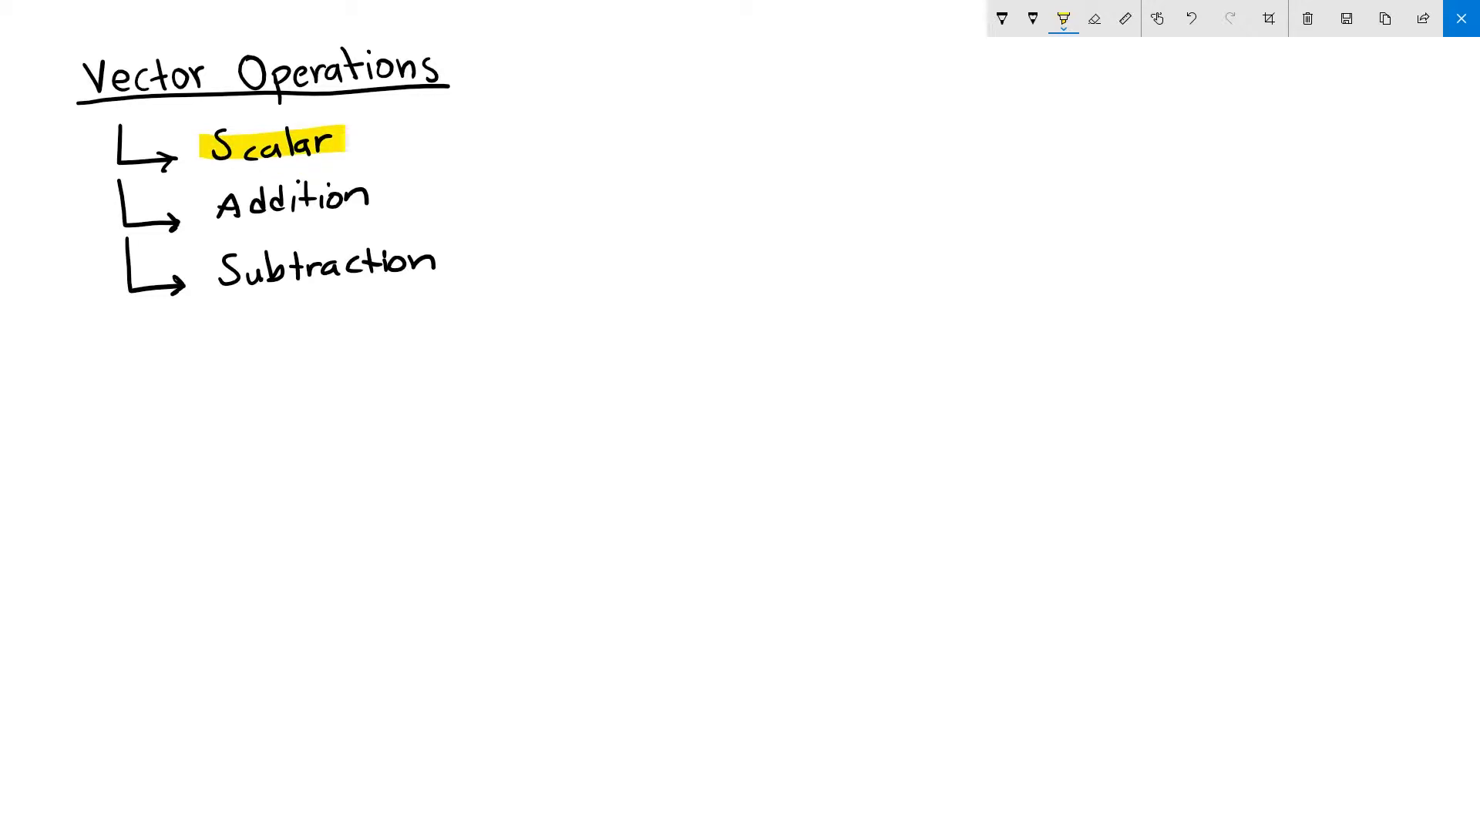
Handwrite the vector v = <3, 0, 0> in turquoise pen beside the list and draw a horizontal arrow below it.
click(1002, 19)
mouse_move(871, 169)
mouse_down()
mouse_move(884, 191)
mouse_move(900, 151)
mouse_up()
mouse_move(890, 147)
mouse_down()
mouse_move(970, 194)
mouse_move(1029, 189)
mouse_move(1065, 160)
mouse_move(1089, 187)
mouse_move(1120, 155)
mouse_move(1137, 189)
mouse_up()
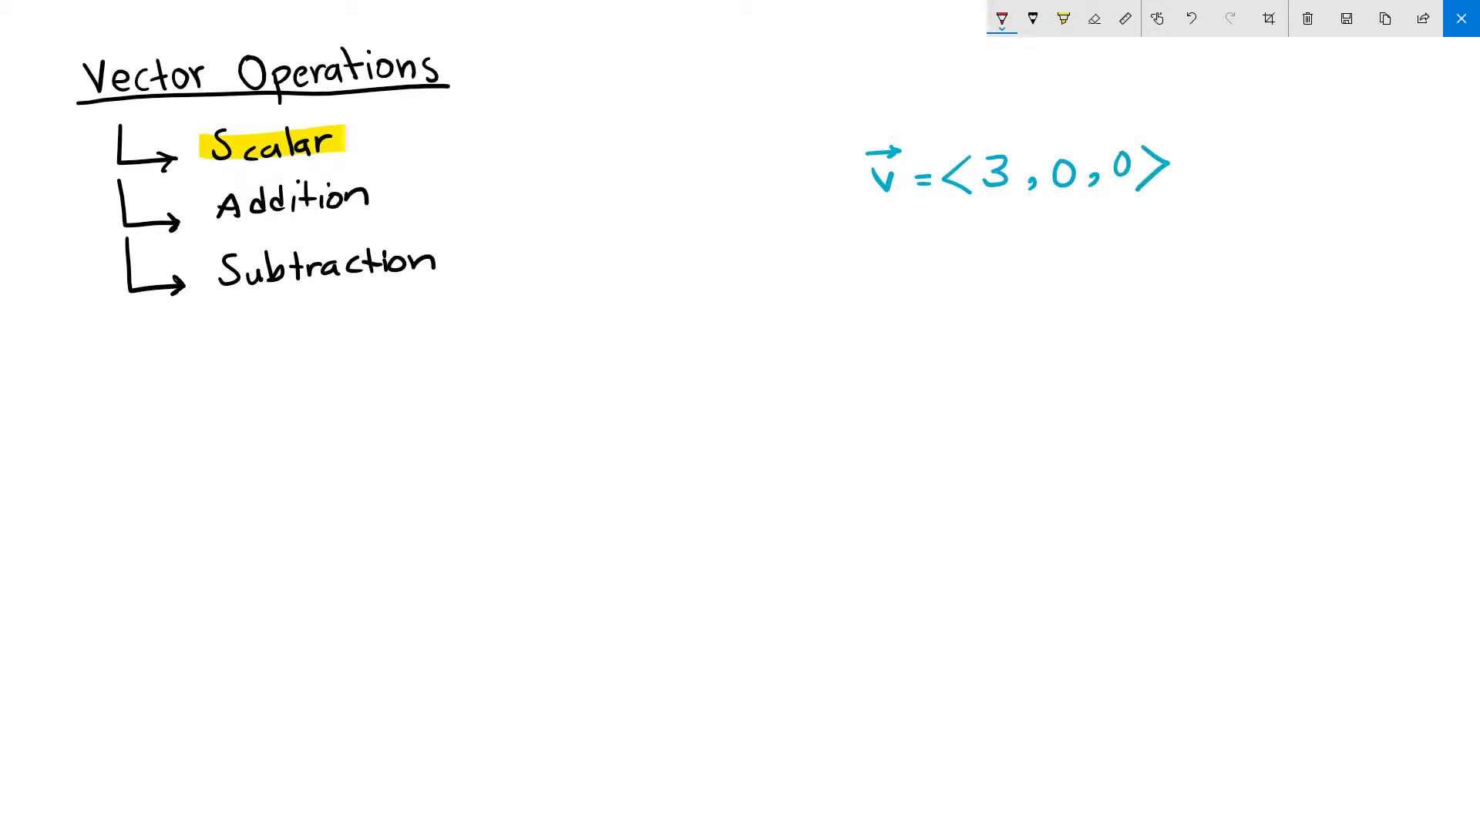
drag(963, 436, 1180, 428)
mouse_move(1195, 417)
mouse_down()
mouse_move(1207, 435)
mouse_move(1194, 437)
mouse_up()
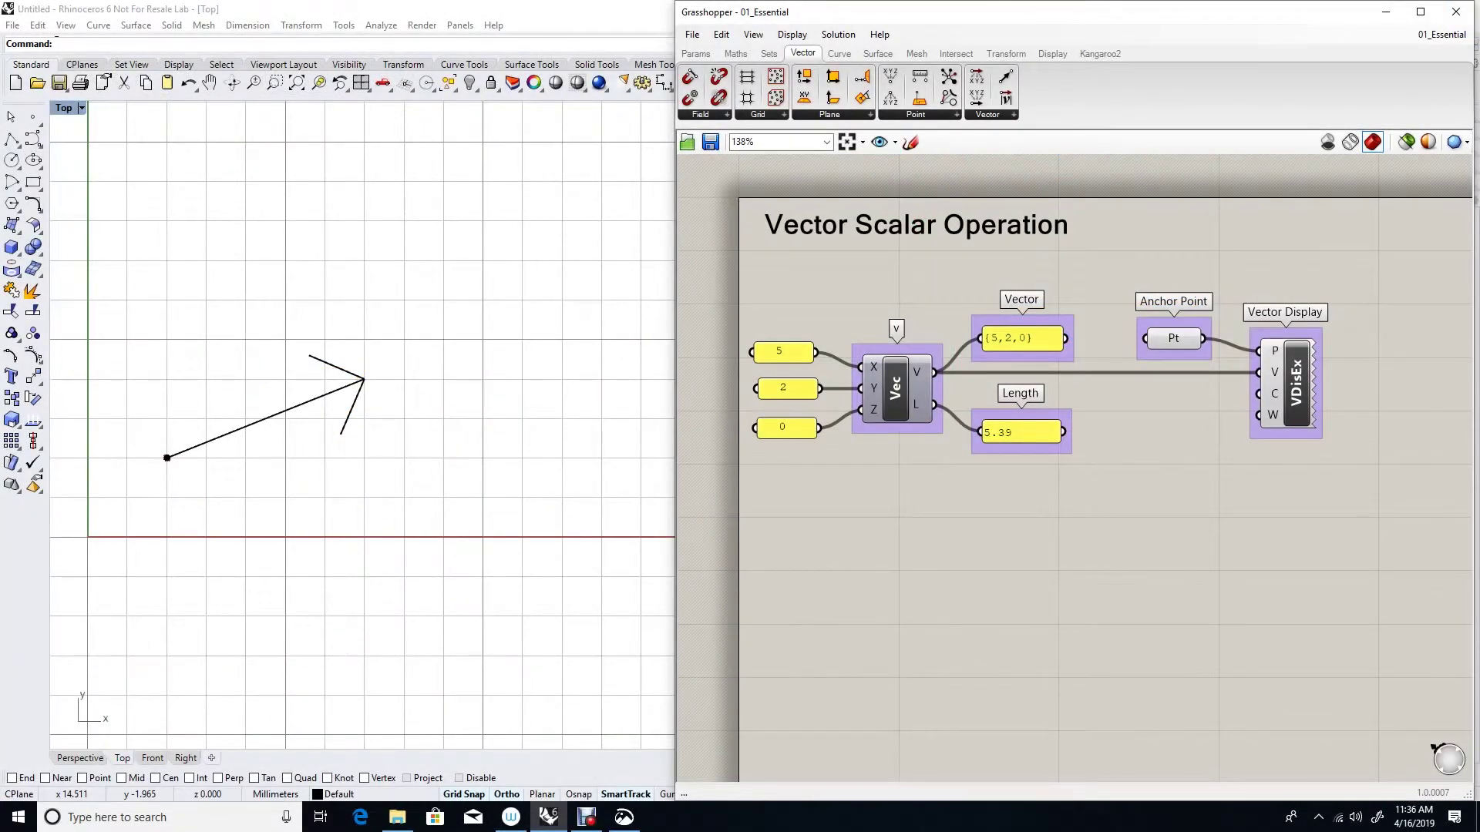
Inspect the vector, anchor point, vector display and length components in the Vector Scalar Operation definition.
click(1022, 338)
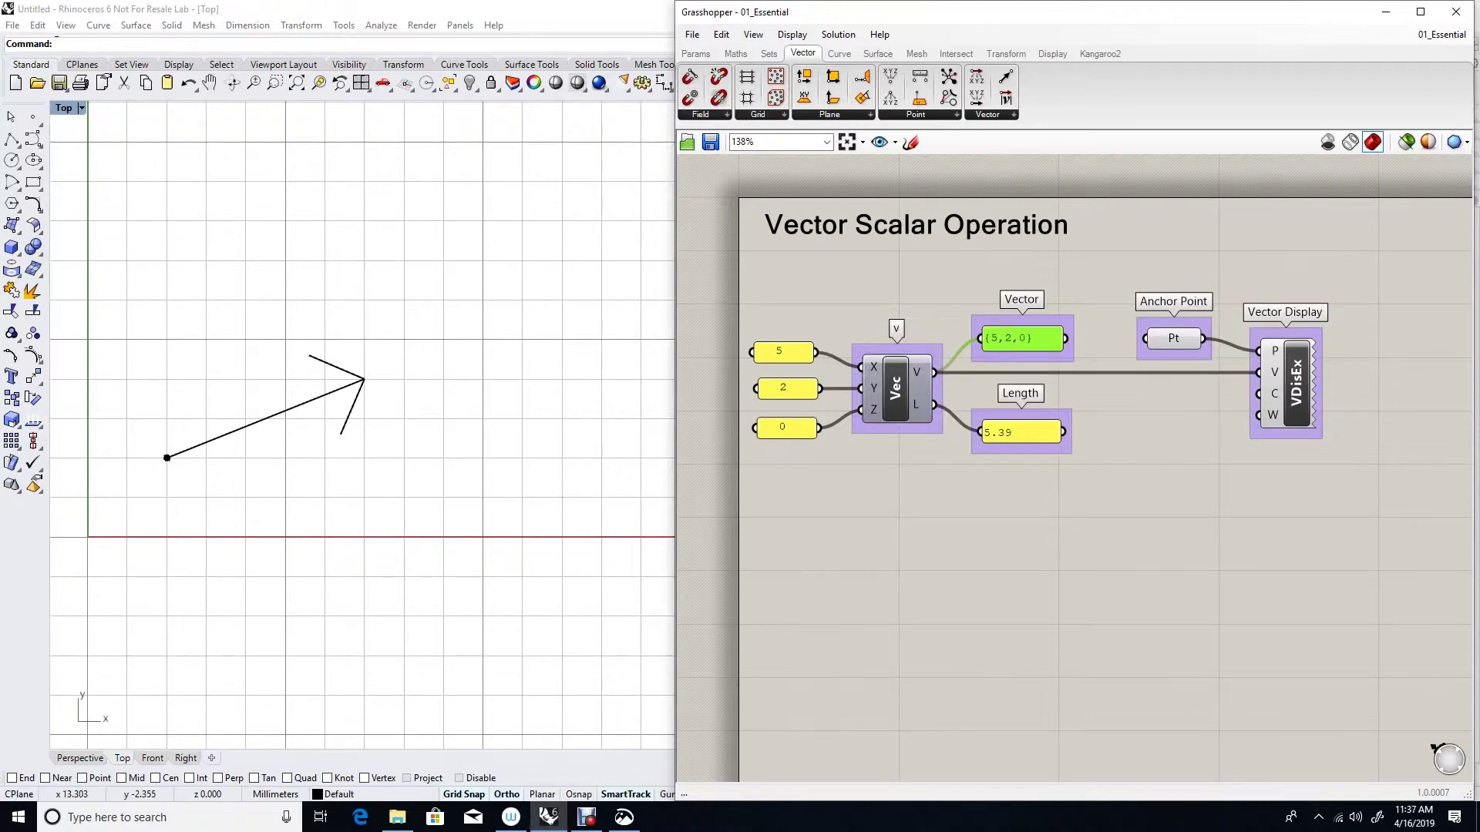
click(1173, 338)
click(1296, 383)
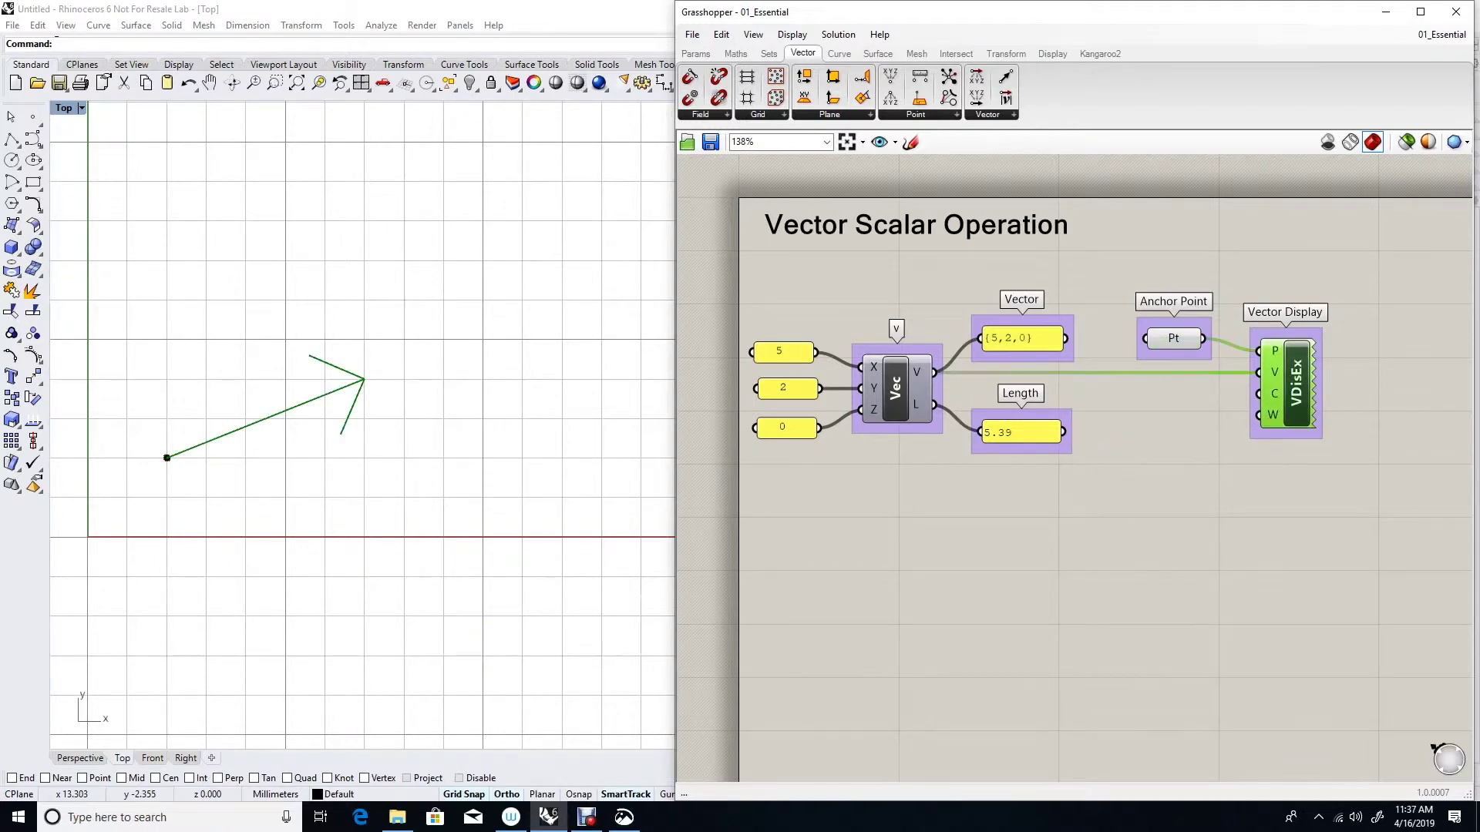
click(1025, 434)
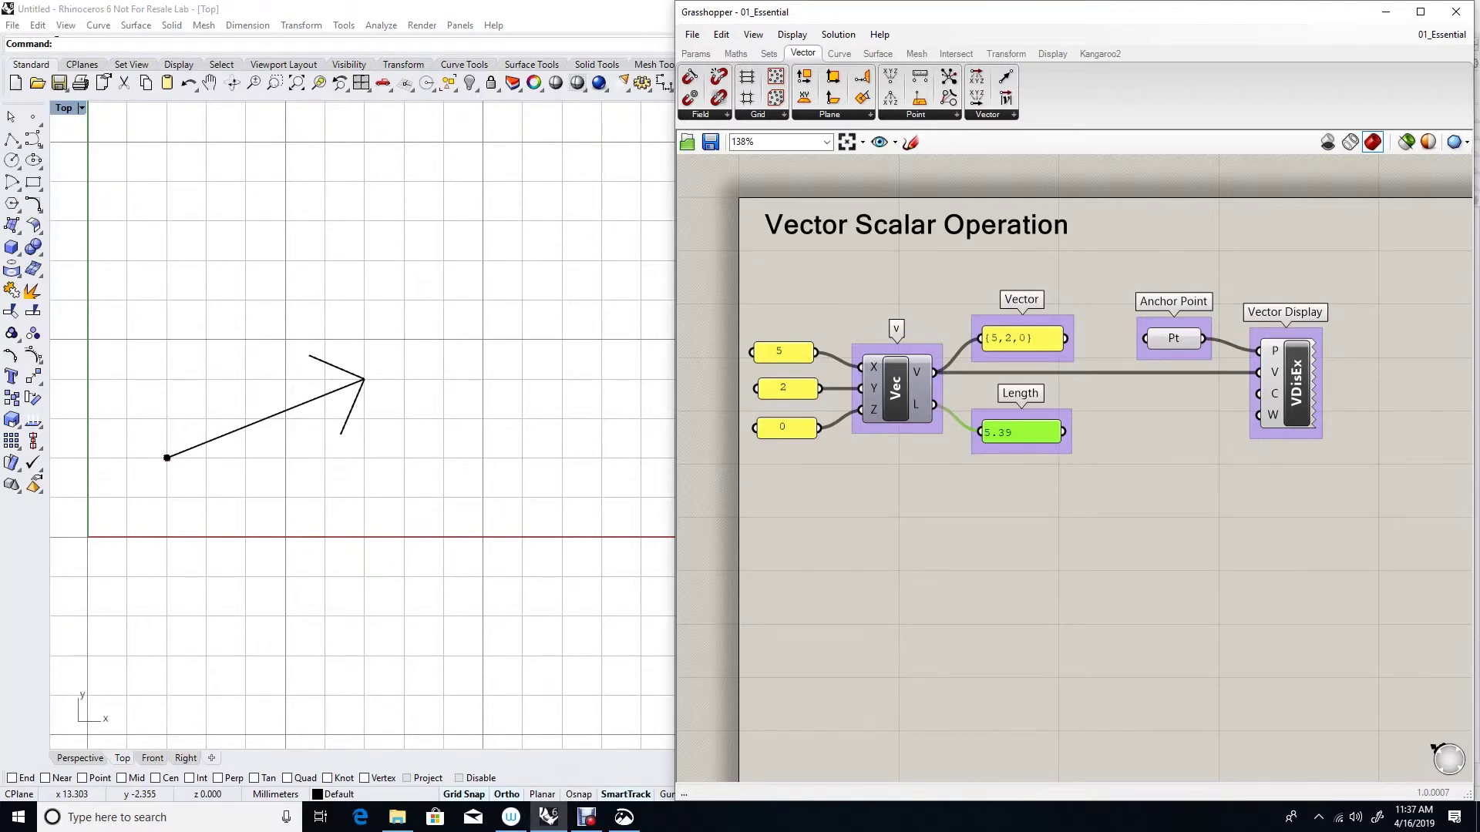
Add a Multiplication component below the length panel and feed the vector output of v into its A input.
double_click(1036, 539)
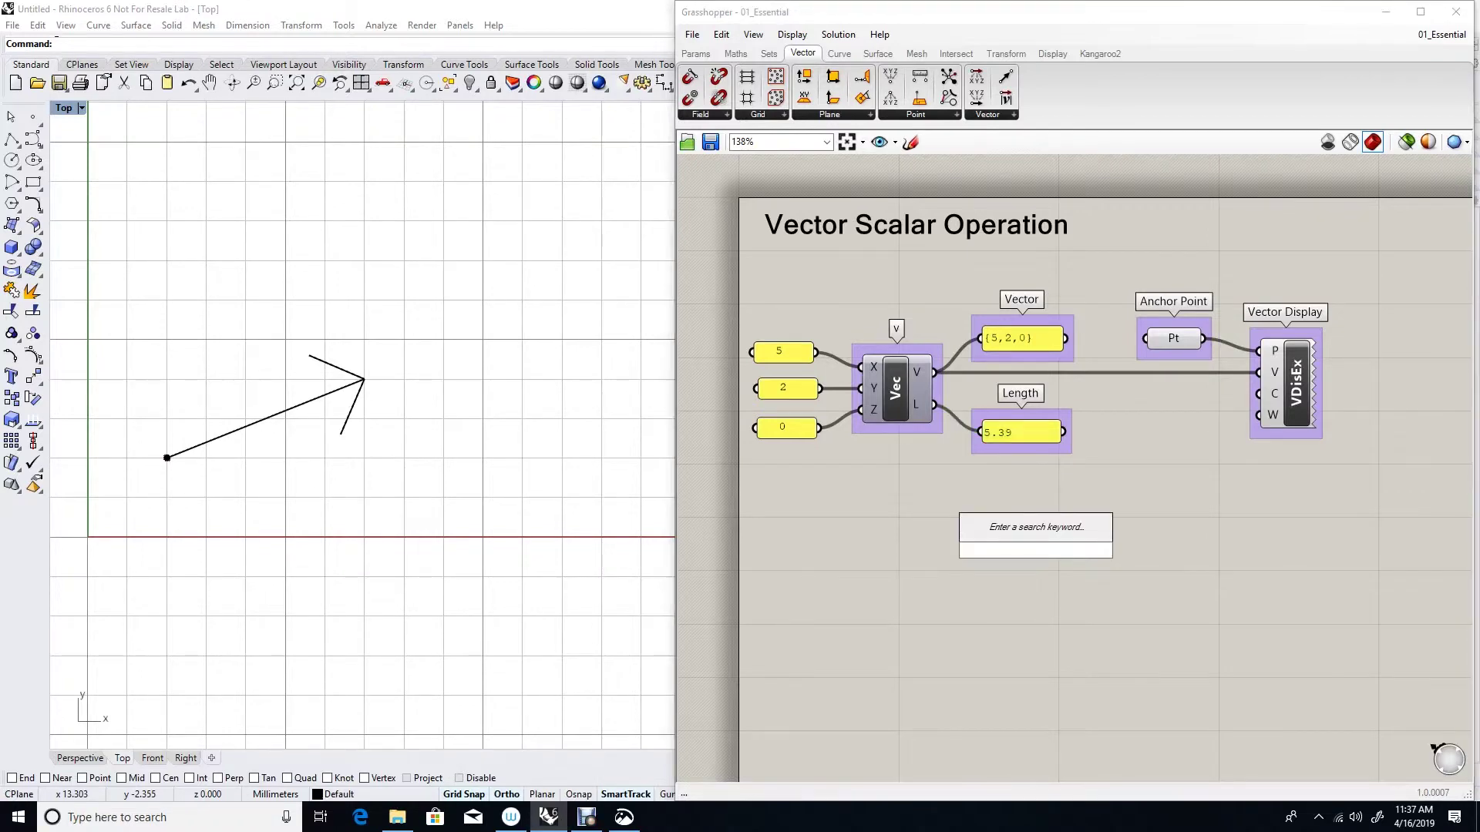
text(mult)
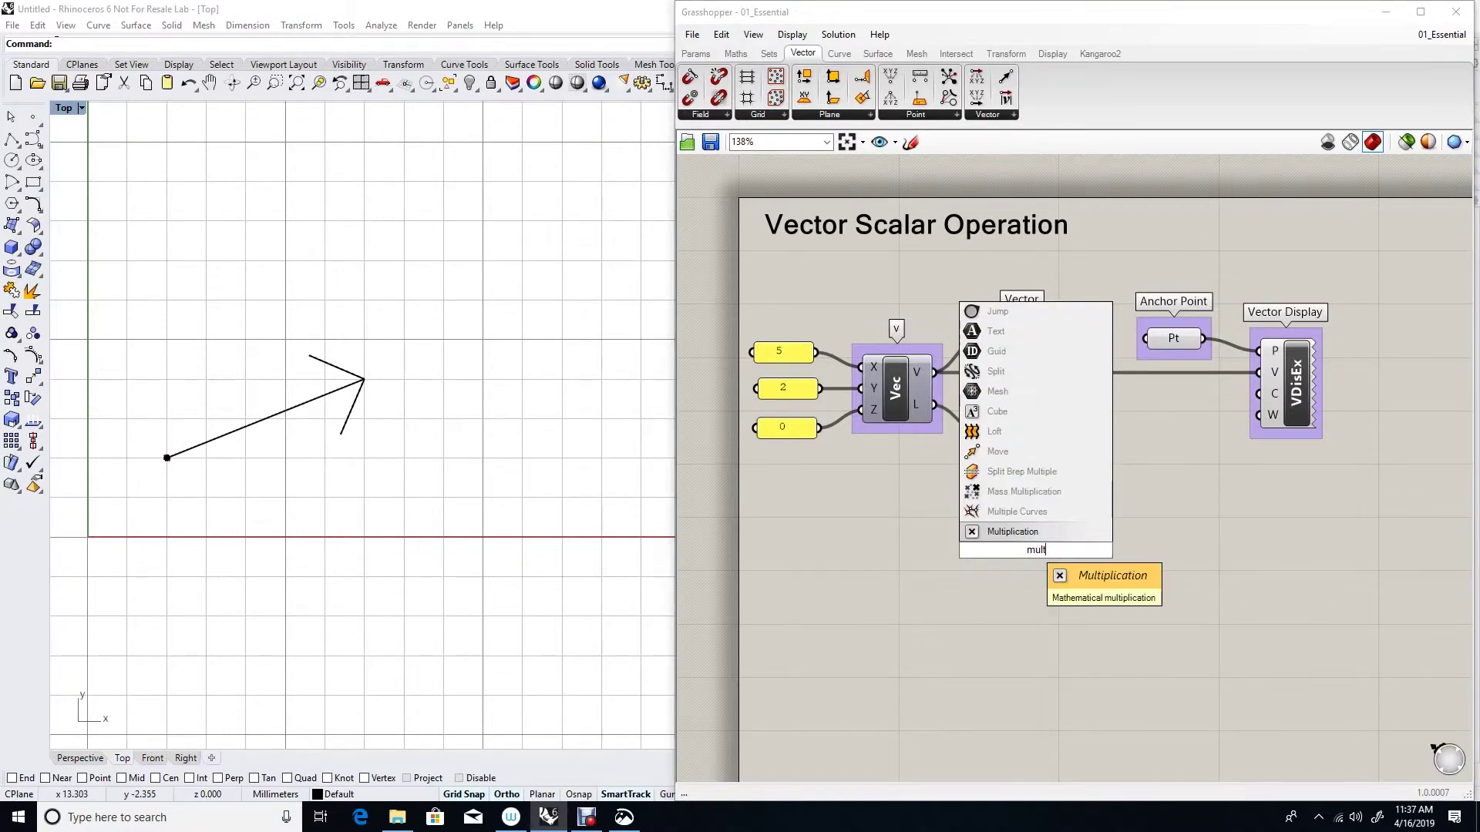
click(1040, 532)
click(1034, 543)
drag(1035, 549, 1017, 543)
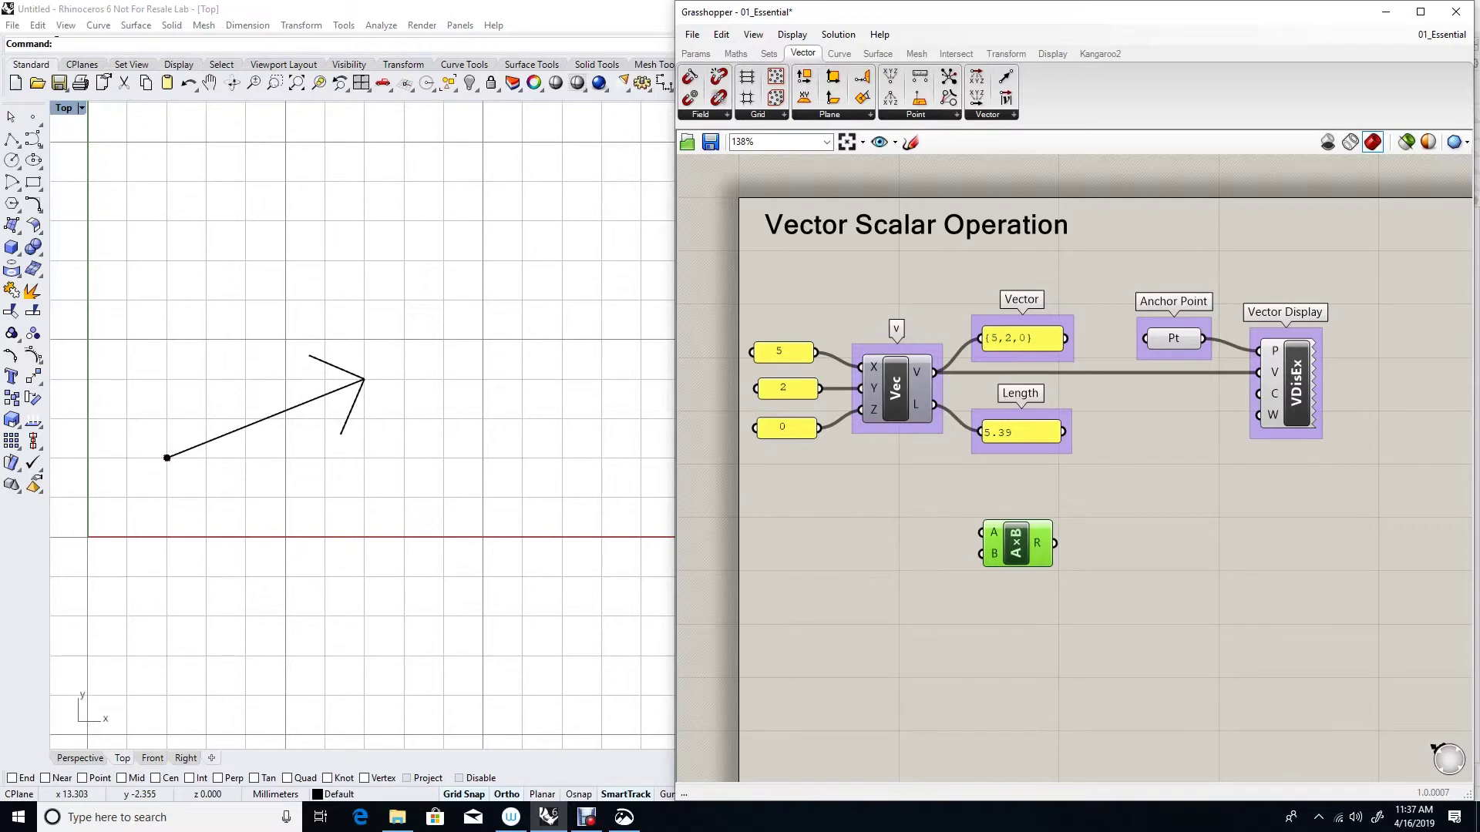
drag(935, 372, 981, 531)
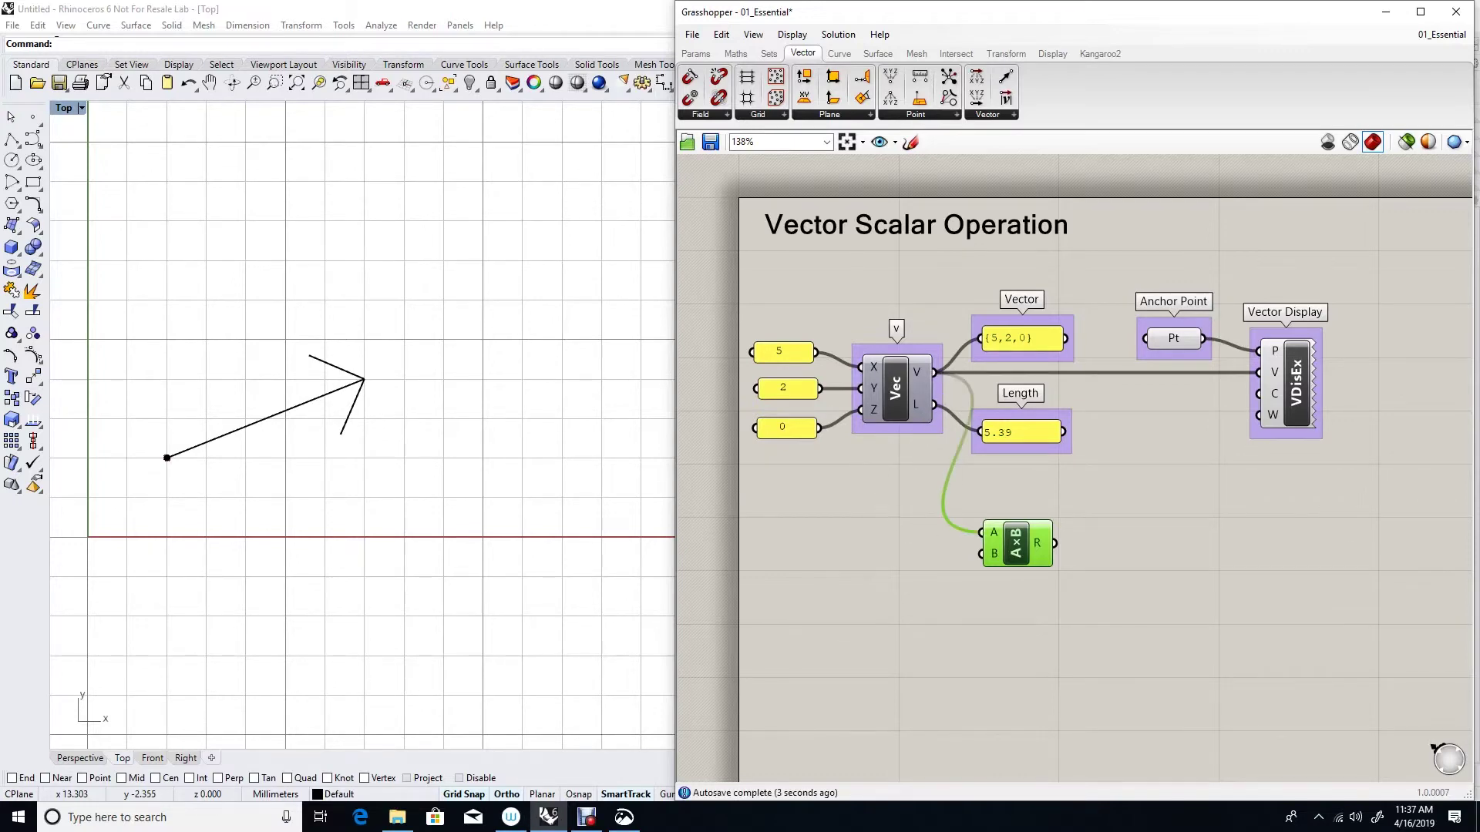
Add a panel with the value 2 beside the Multiplication component and widen it.
double_click(898, 562)
text(2)
key(Return)
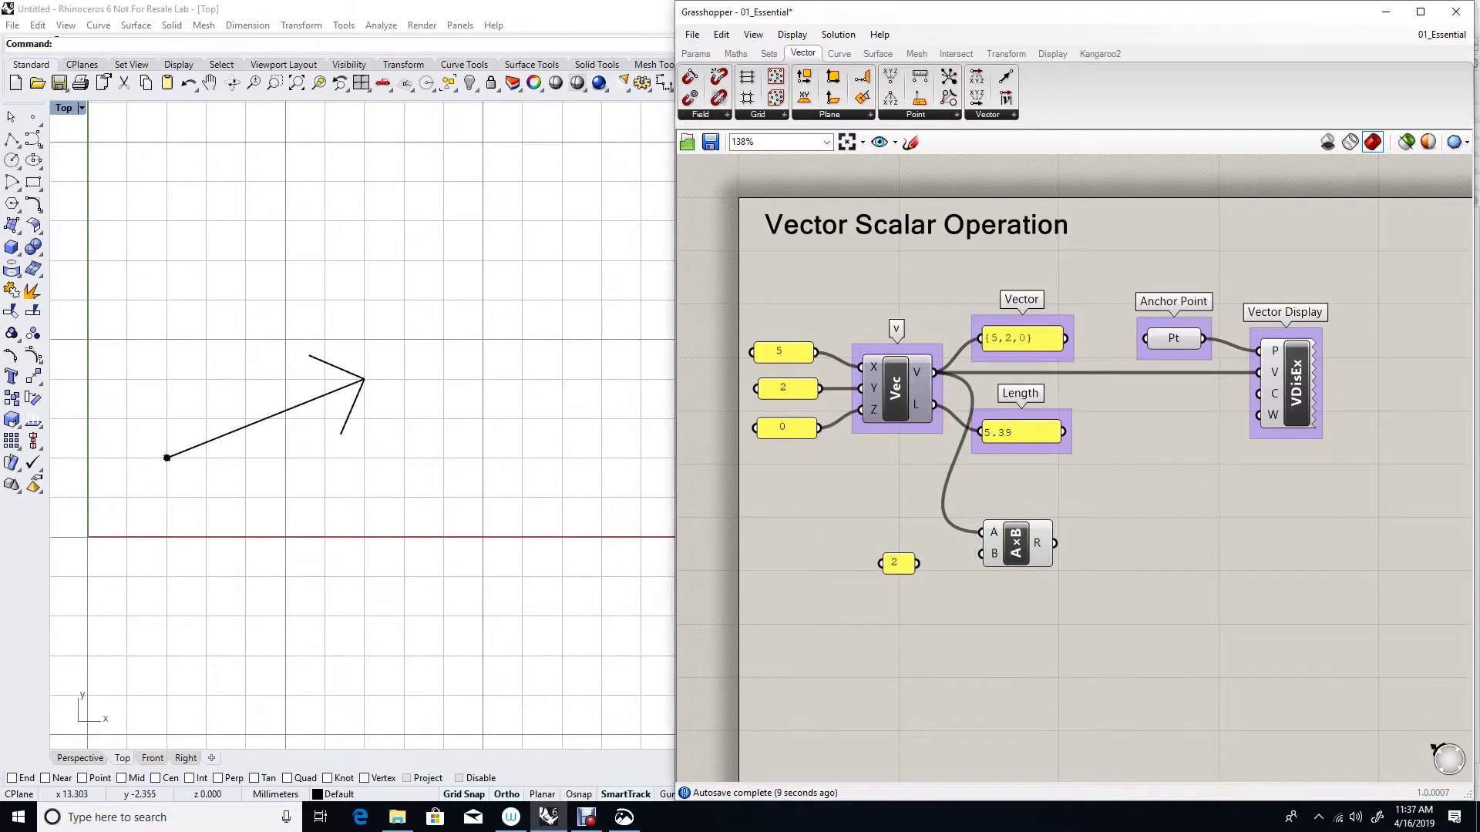
drag(913, 573, 946, 576)
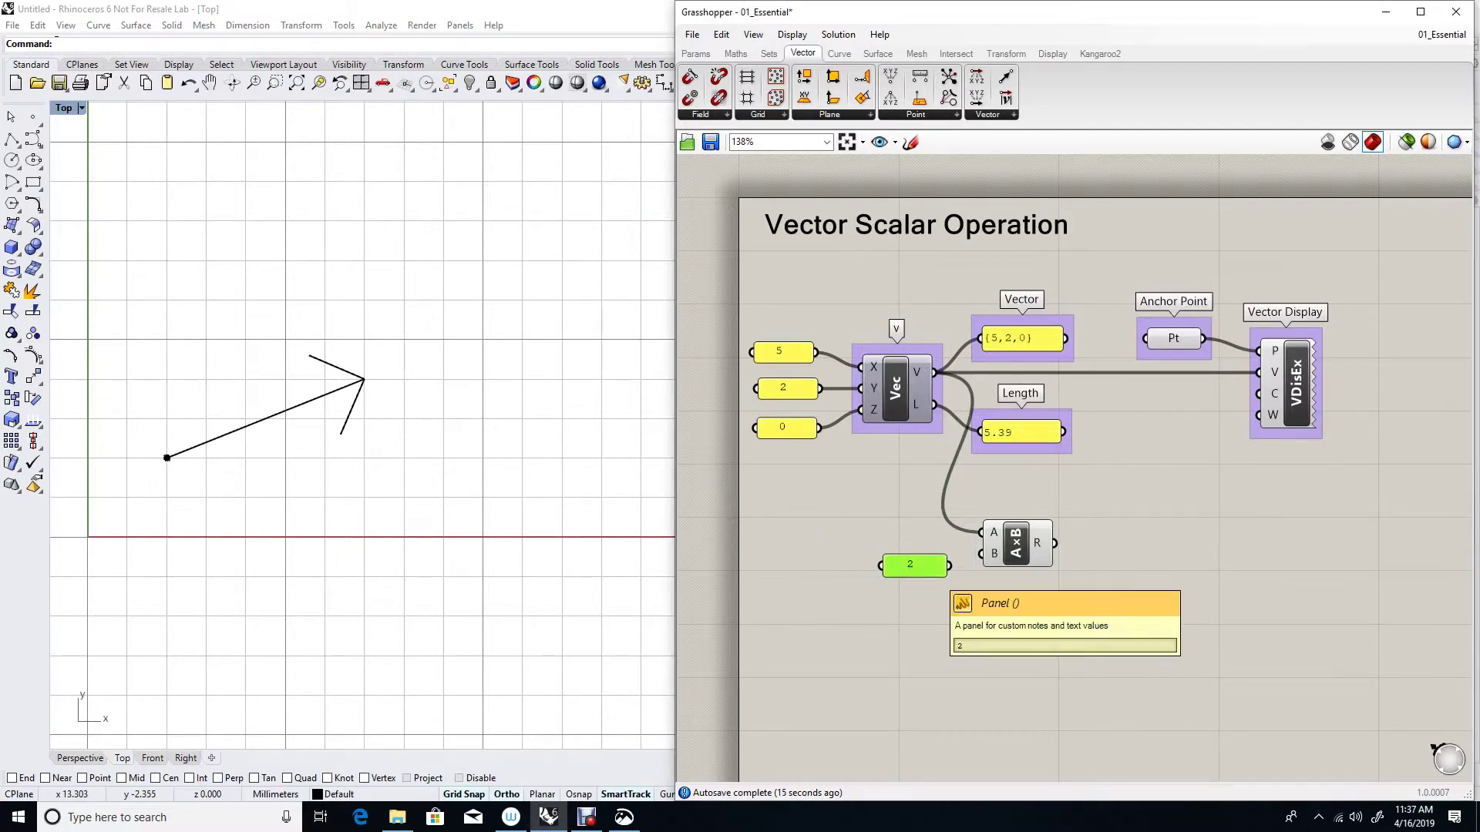
Group the panel containing 2, name the group "Scale factor", and connect the panel to the multiplication's B input.
key(ctrl+g)
right_click(945, 549)
text(Legth)
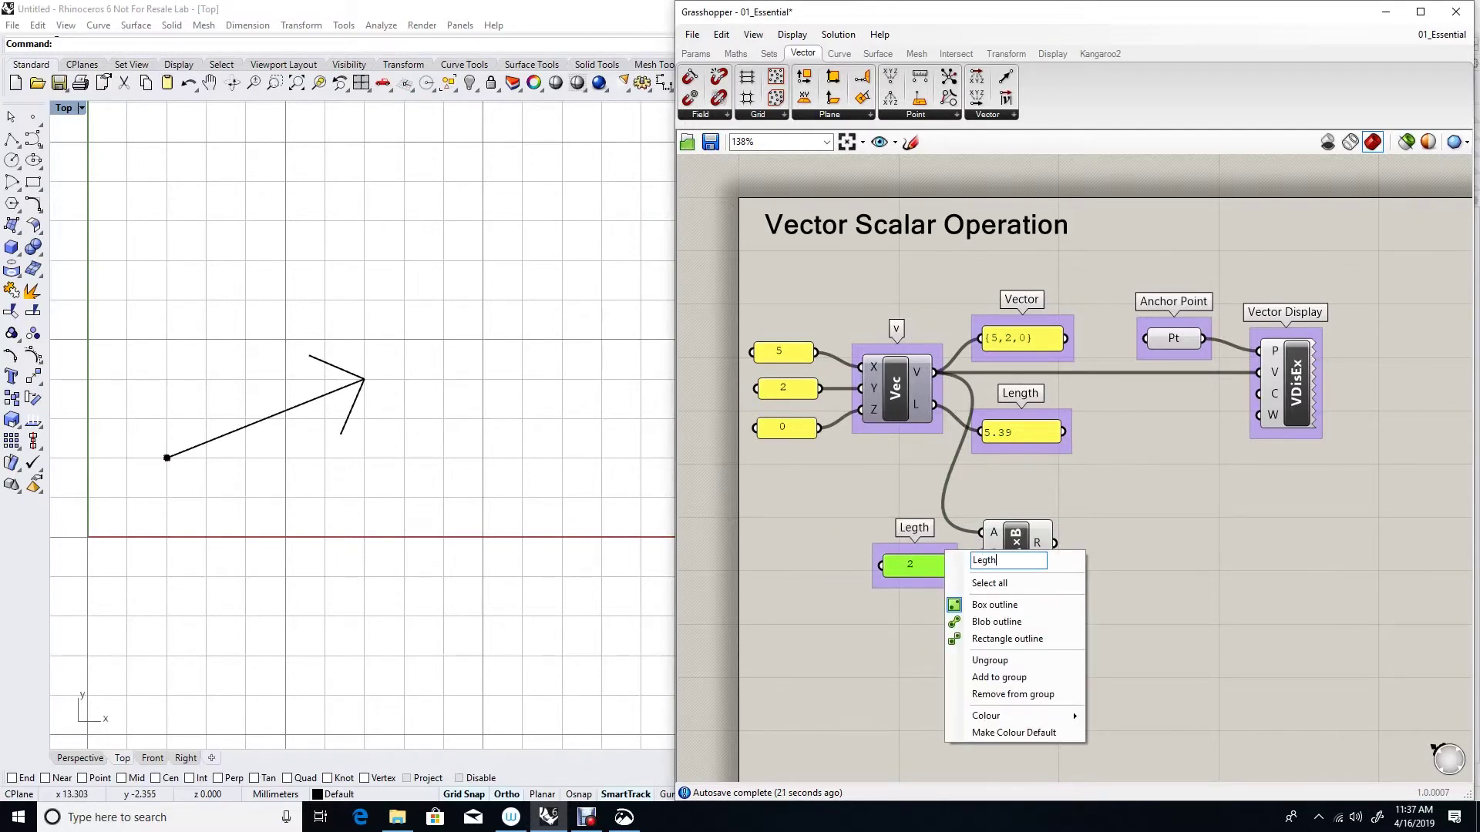
key(BackSpace)
key(BackSpace)
key(BackSpace)
key(BackSpace)
key(BackSpace)
text(Scale factor)
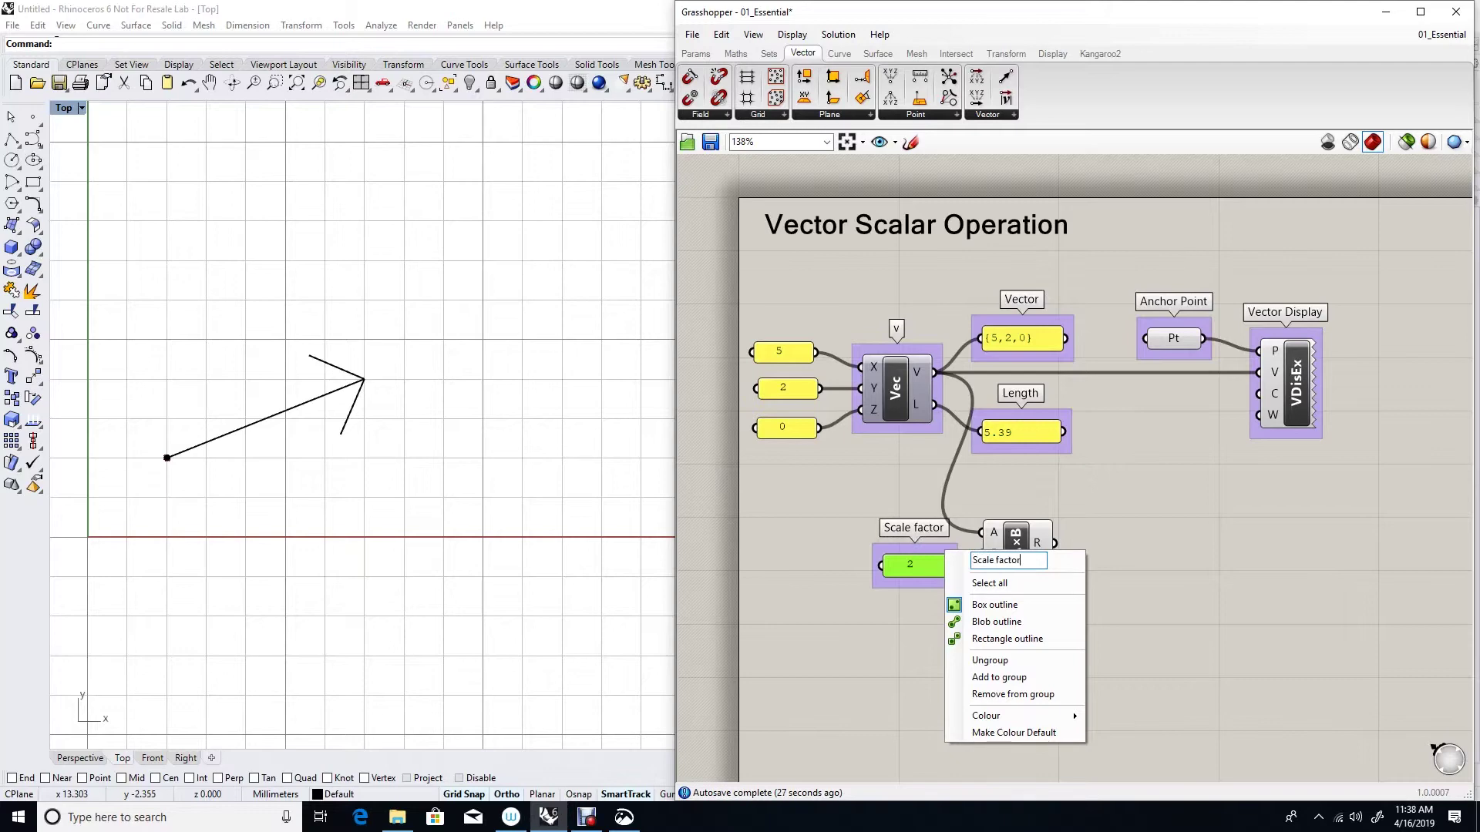
key(Return)
drag(949, 565, 980, 553)
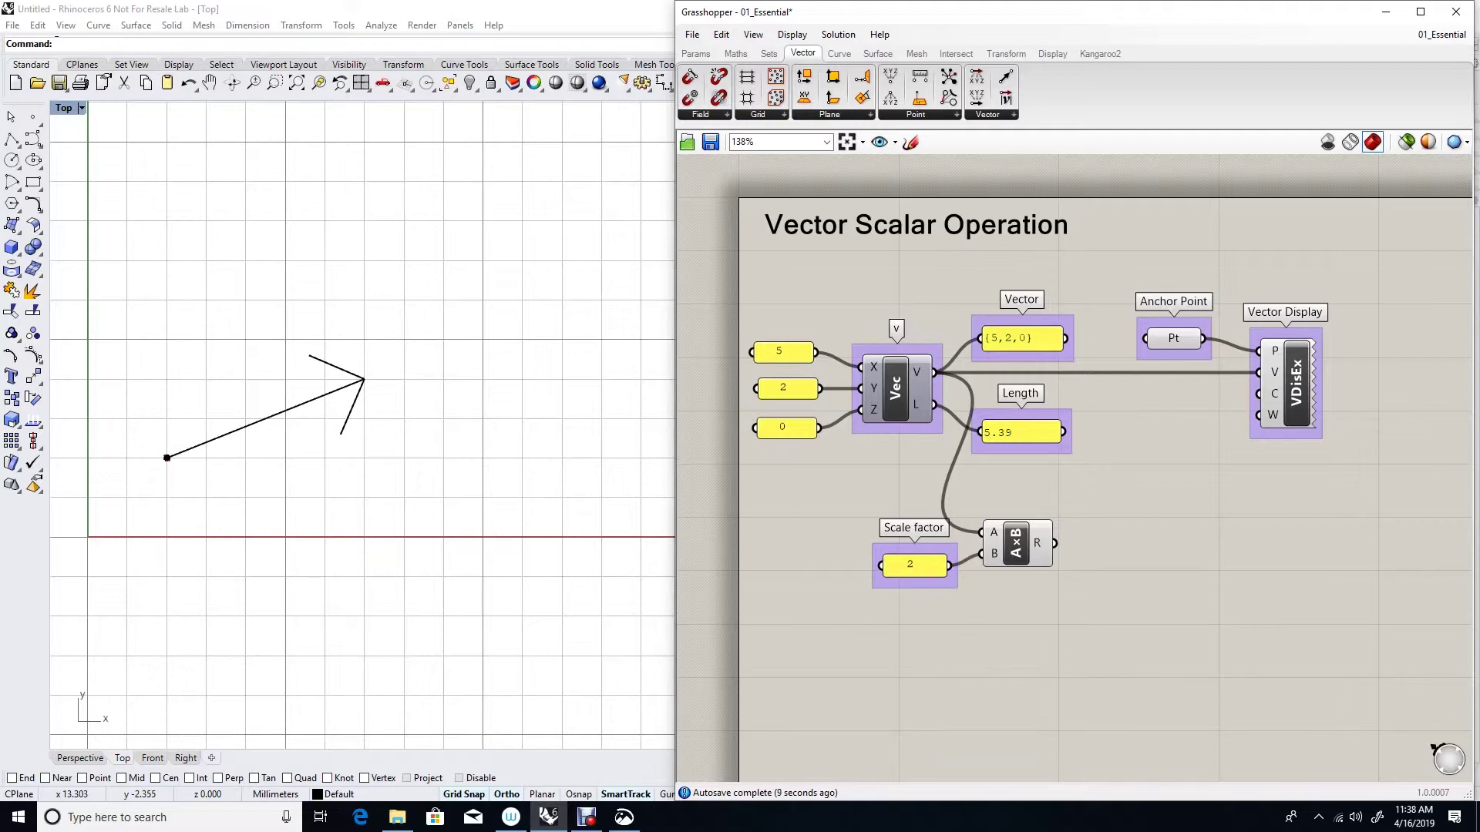
Duplicate the labelled Vector panel next to the Multiplication component and connect the multiplication result to it.
drag(1085, 321, 1171, 537)
drag(1054, 543, 1106, 539)
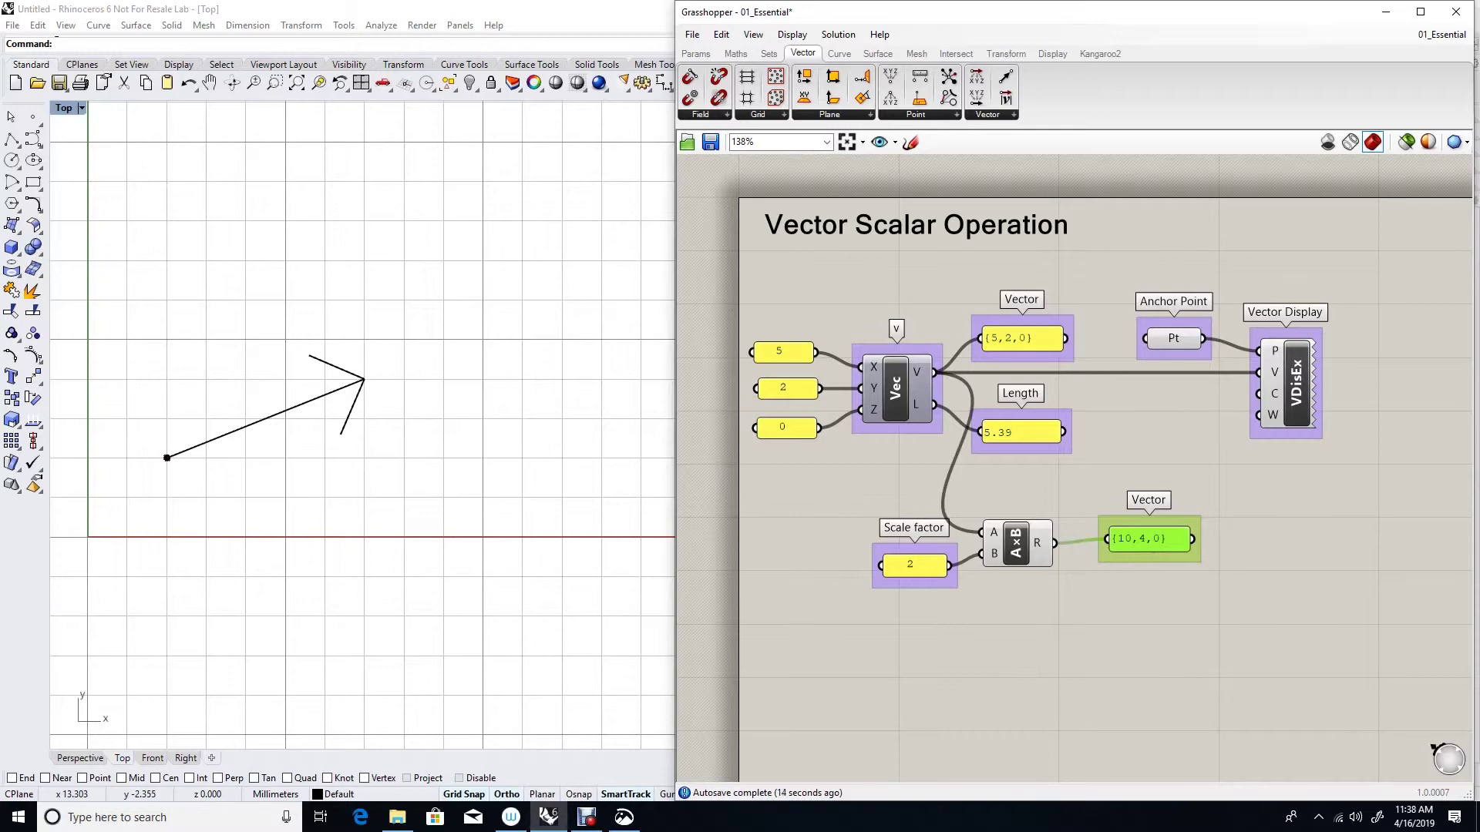
double_click(1145, 599)
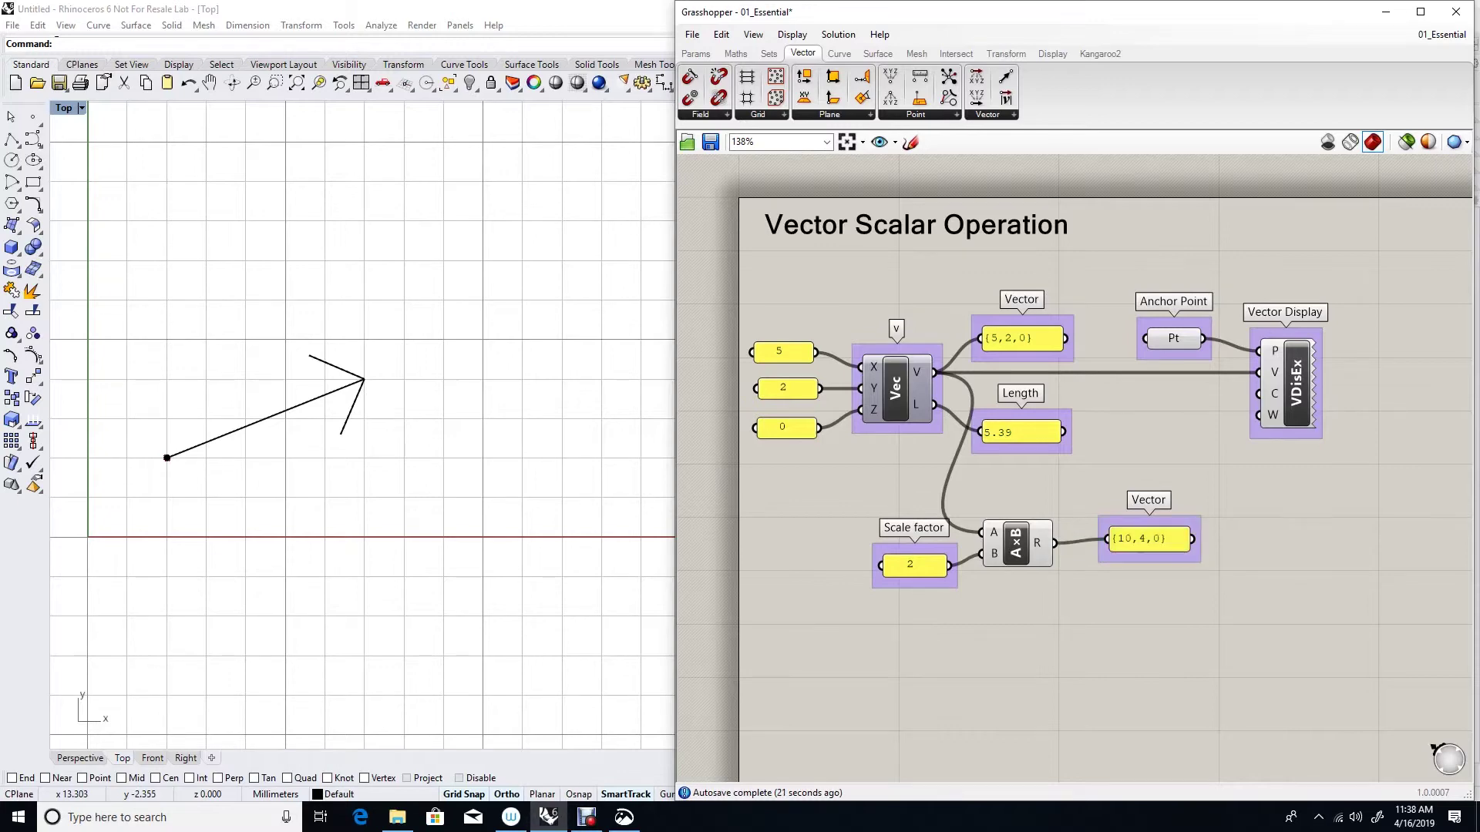
key(Escape)
Add a Vector Length component below the copied Vector panel and feed the multiplication result into it.
click(987, 114)
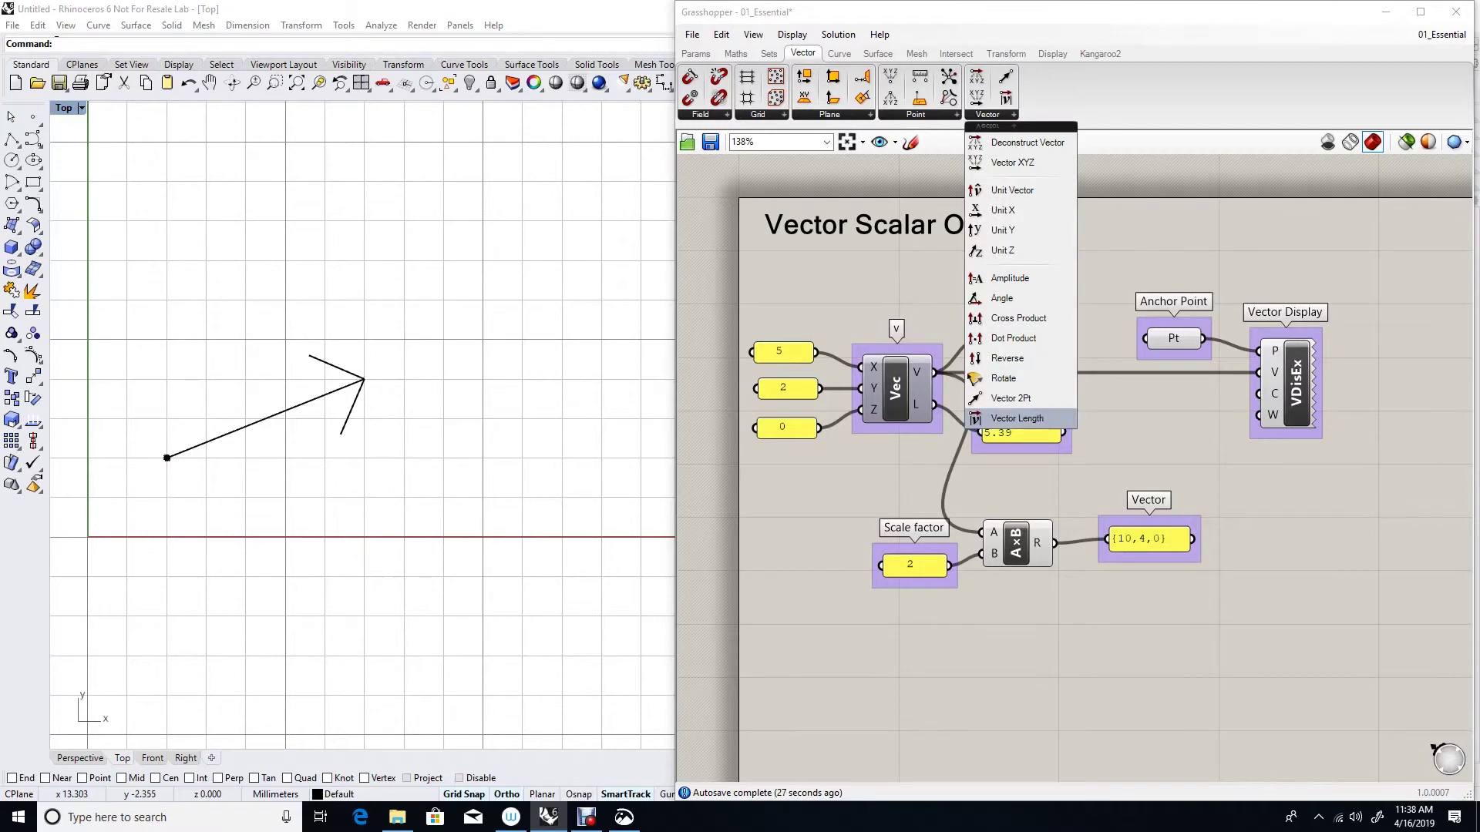
click(1017, 420)
click(1128, 605)
drag(1054, 543, 1133, 607)
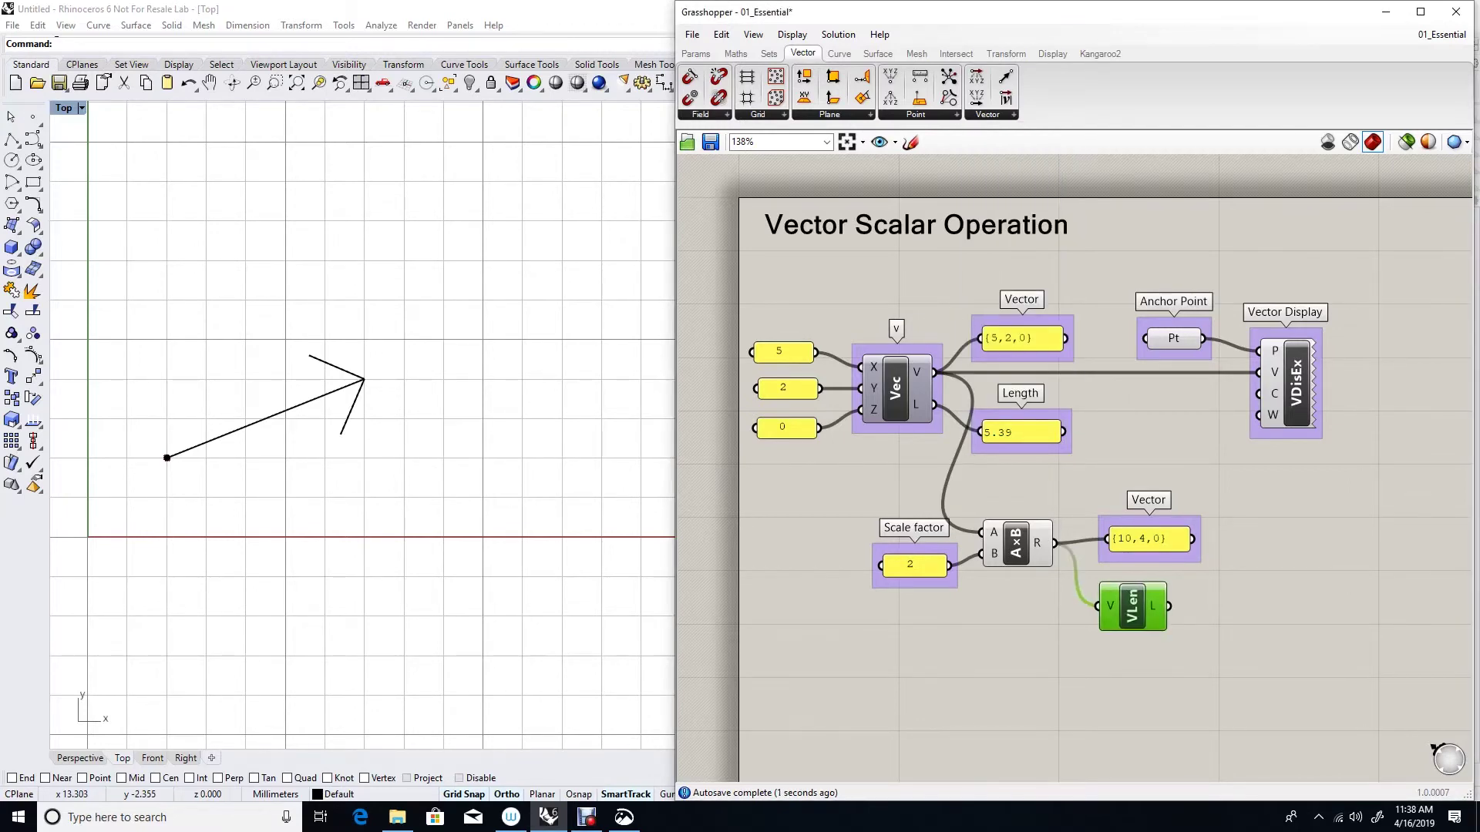
Copy the labelled Length panel beside the Vector Length component and connect the component's output to it.
click(1025, 448)
key(ctrl+c)
key(ctrl+v)
drag(1032, 443, 1261, 607)
drag(1168, 606, 1220, 607)
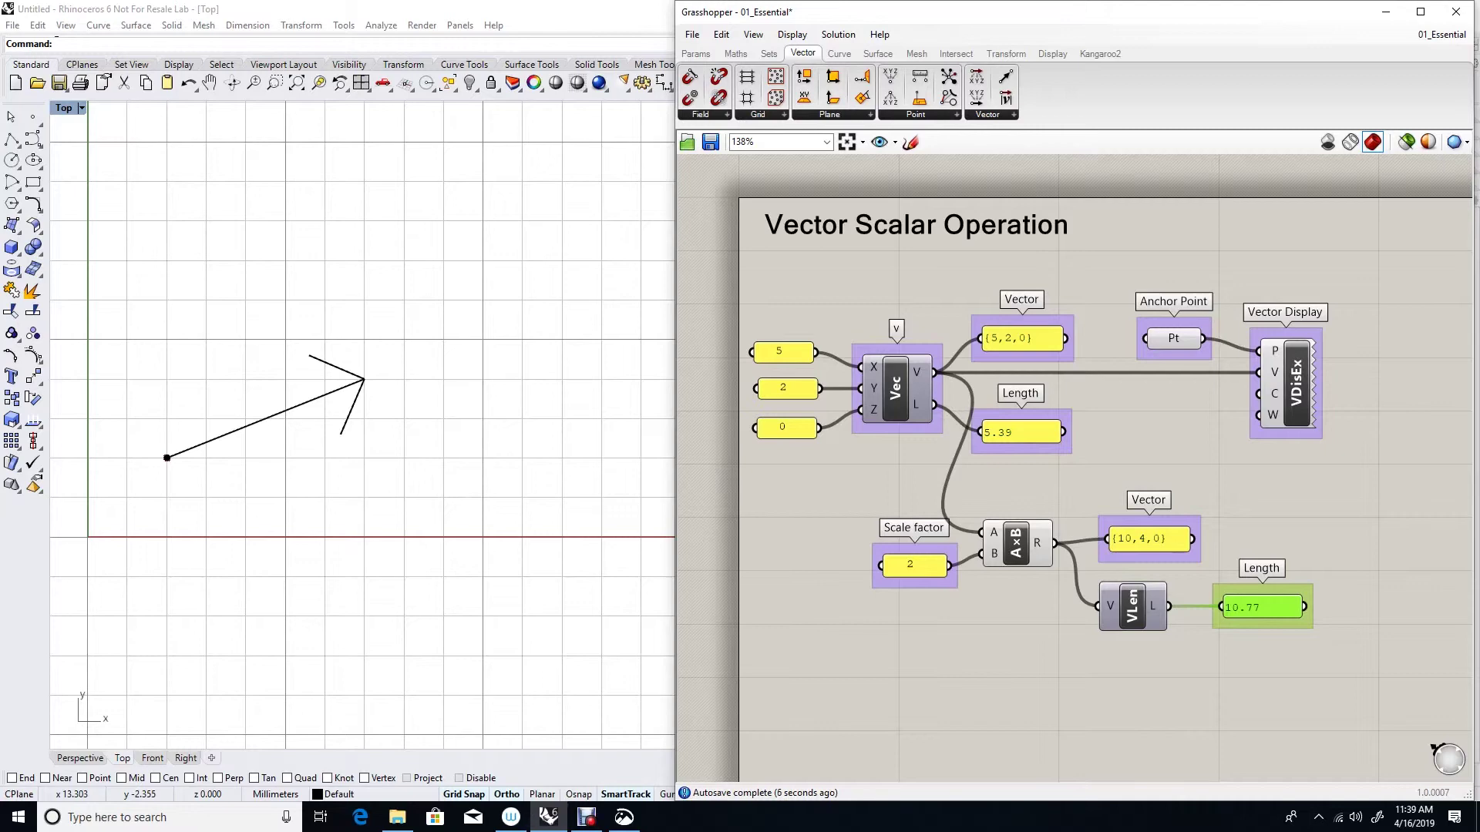
Duplicate the labelled Vector Display component below the original.
drag(1354, 482, 1380, 517)
key(ctrl+c)
key(ctrl+v)
Set the duplicated Vector Display's colour to red and feed the multiplication result into its V input.
right_click(1348, 560)
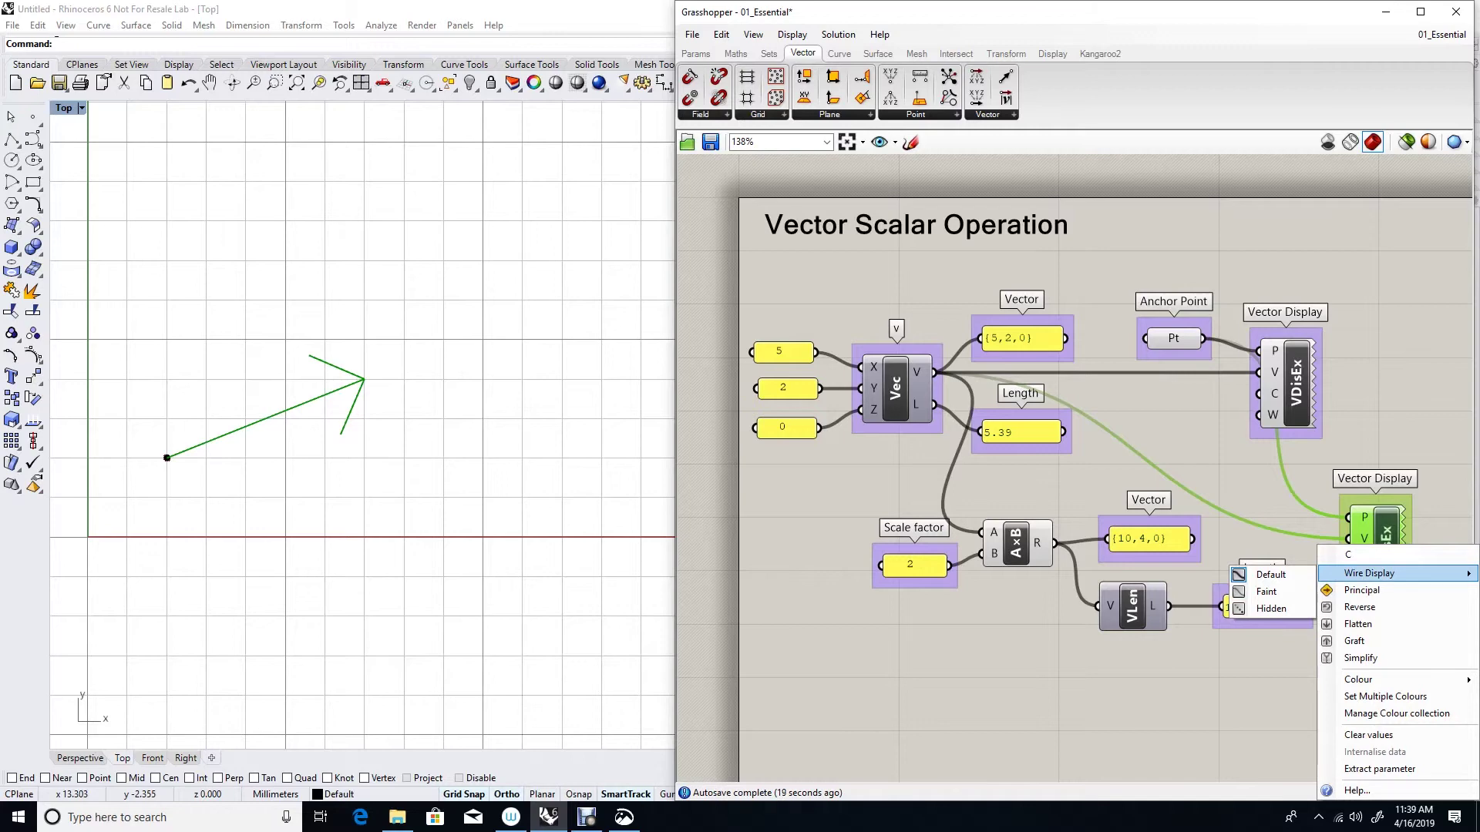
mouse_move(1364, 679)
click(1152, 606)
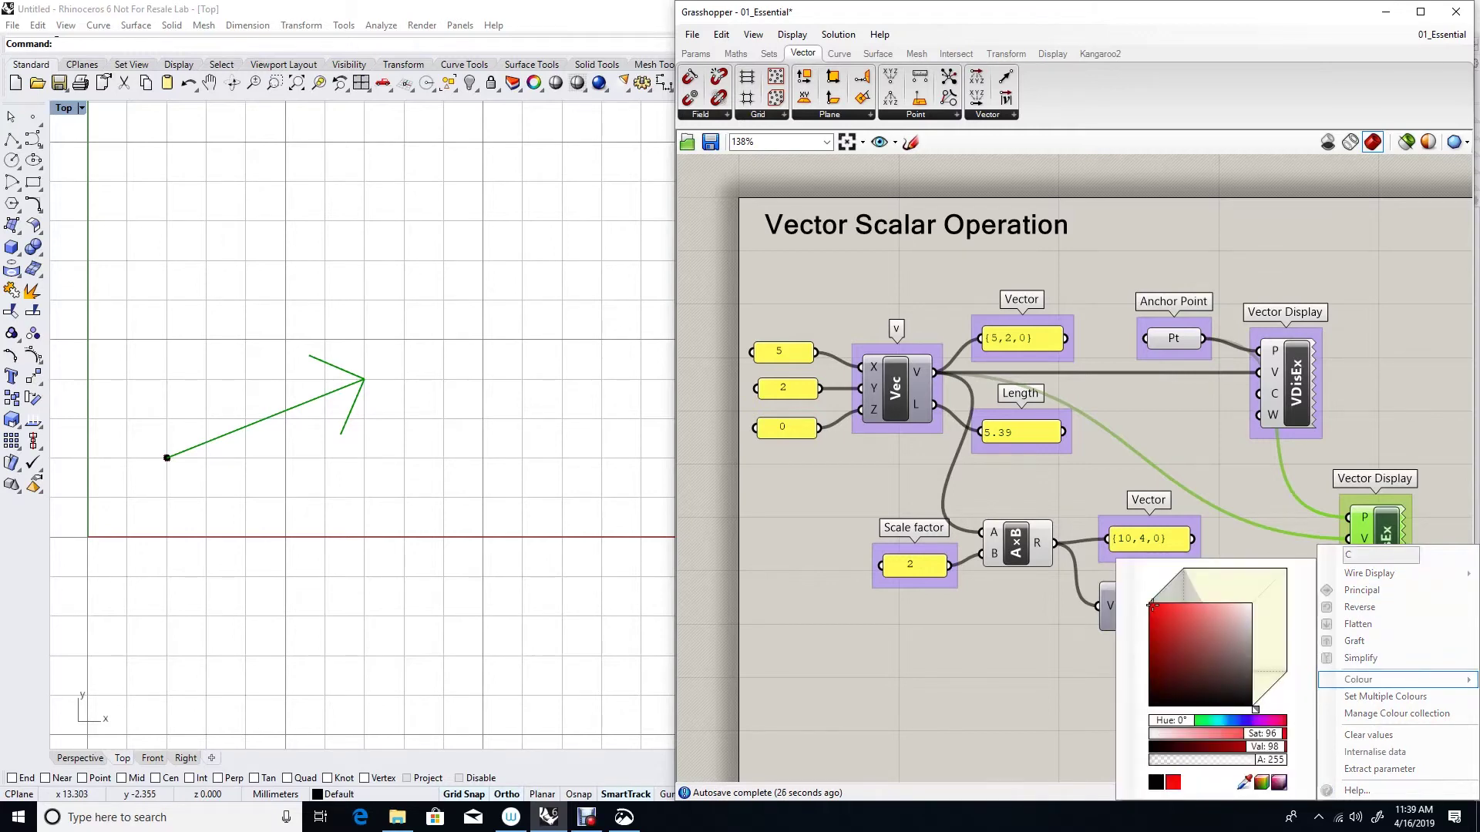
click(1152, 610)
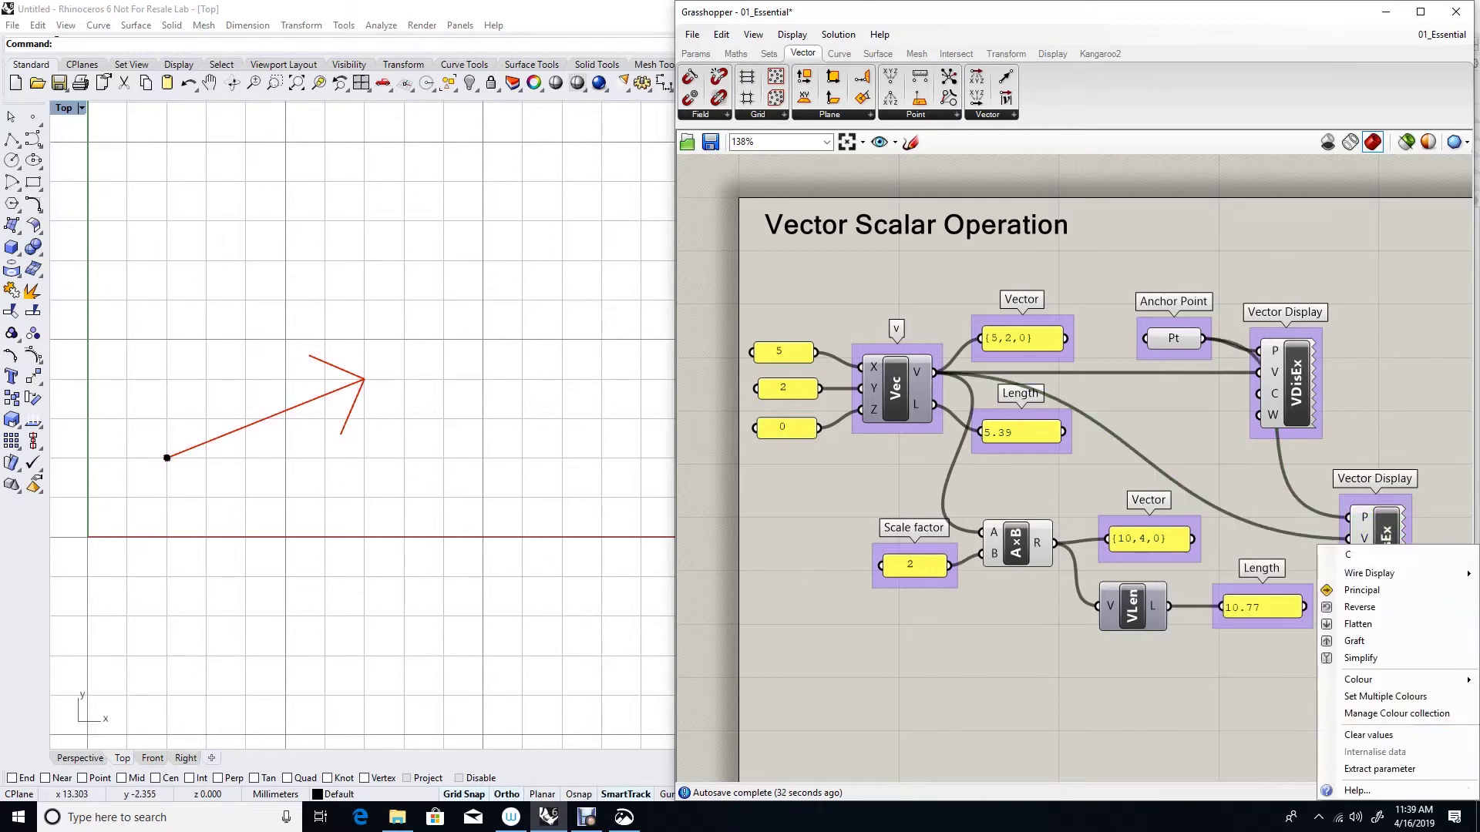
key(Escape)
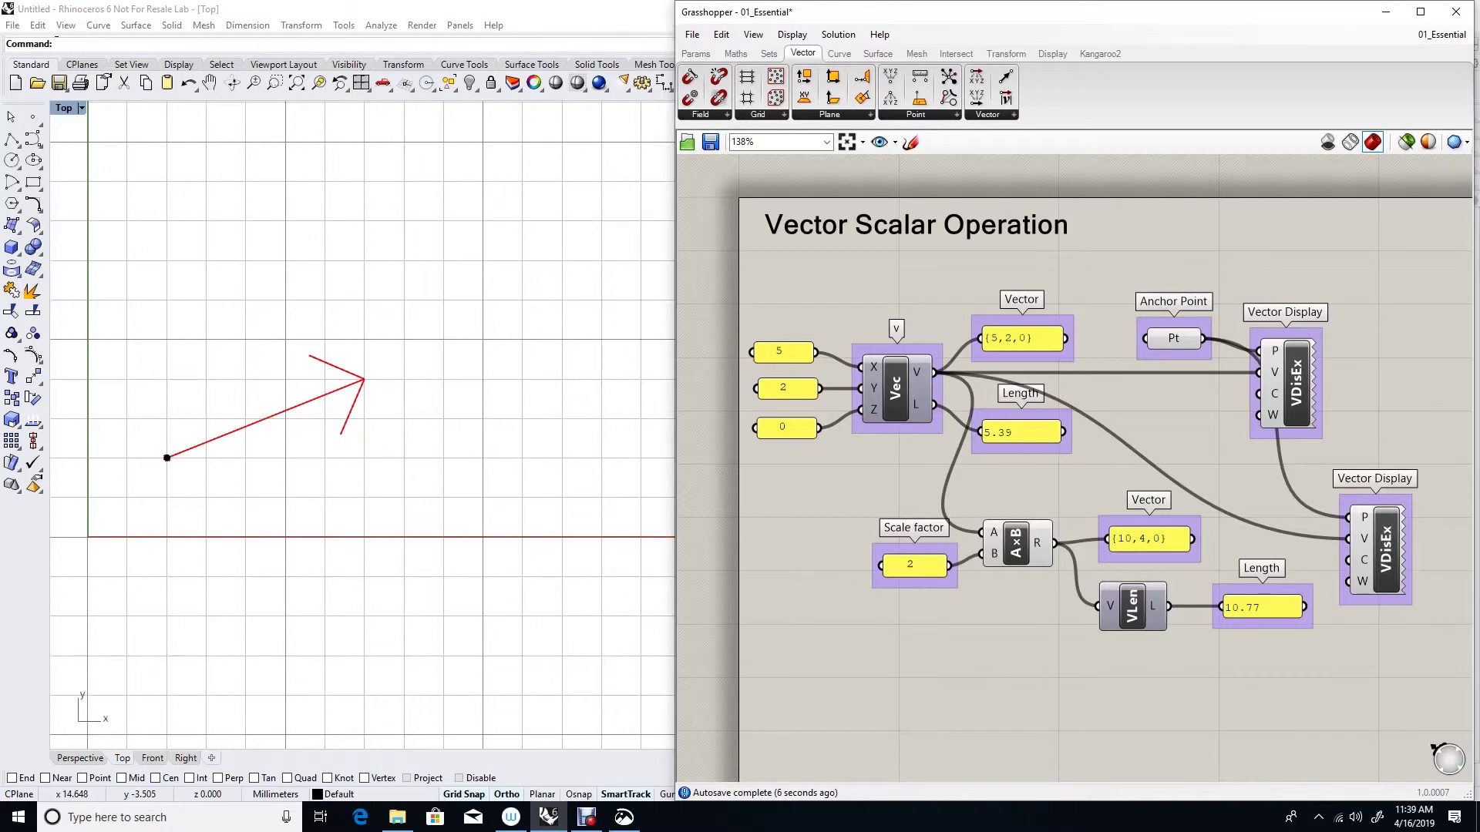
drag(1054, 543, 1347, 539)
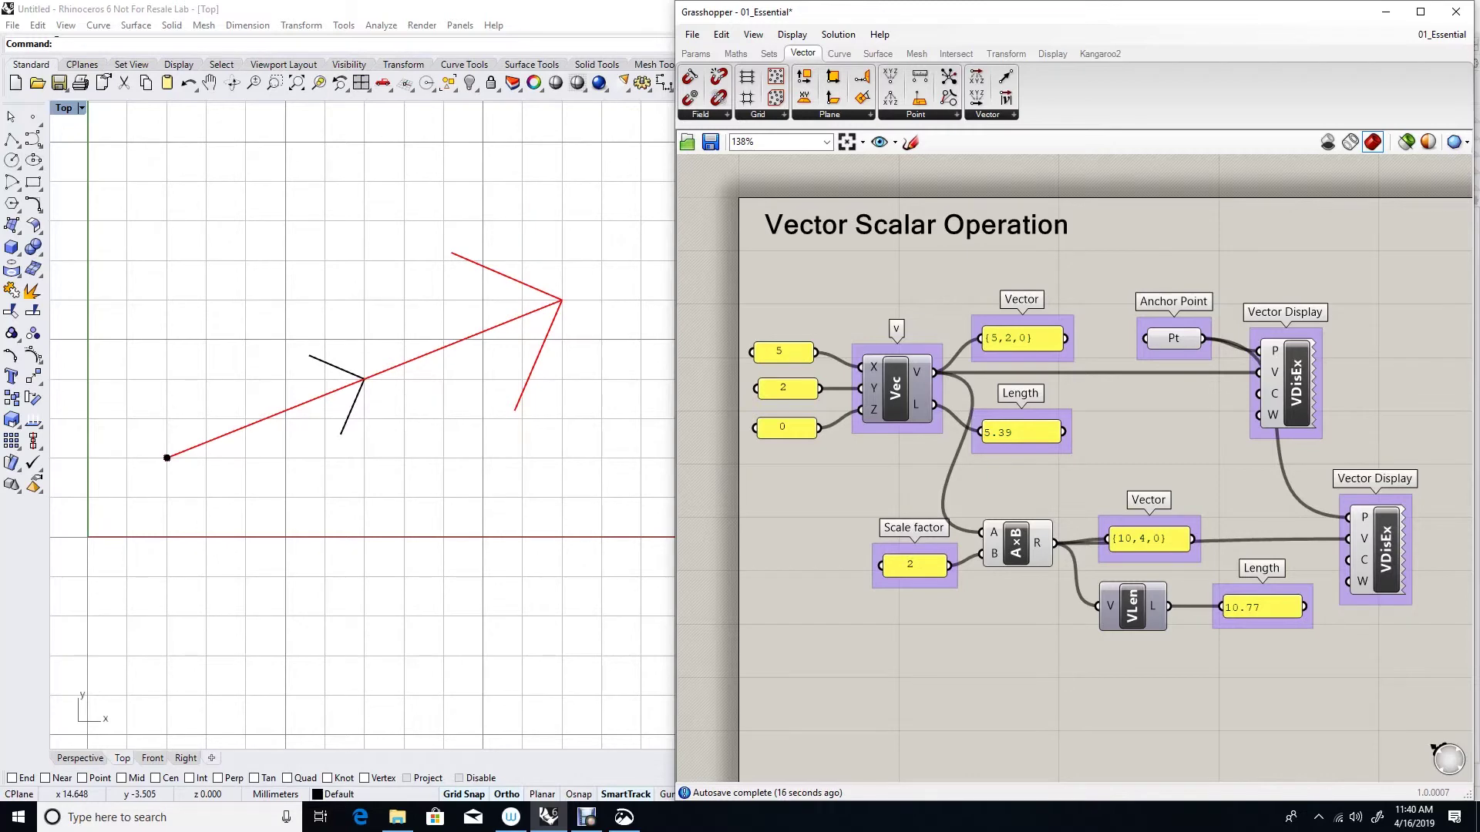
Add an Amplitude component below the Vector Length component and connect the vector output of v to its V input.
click(987, 114)
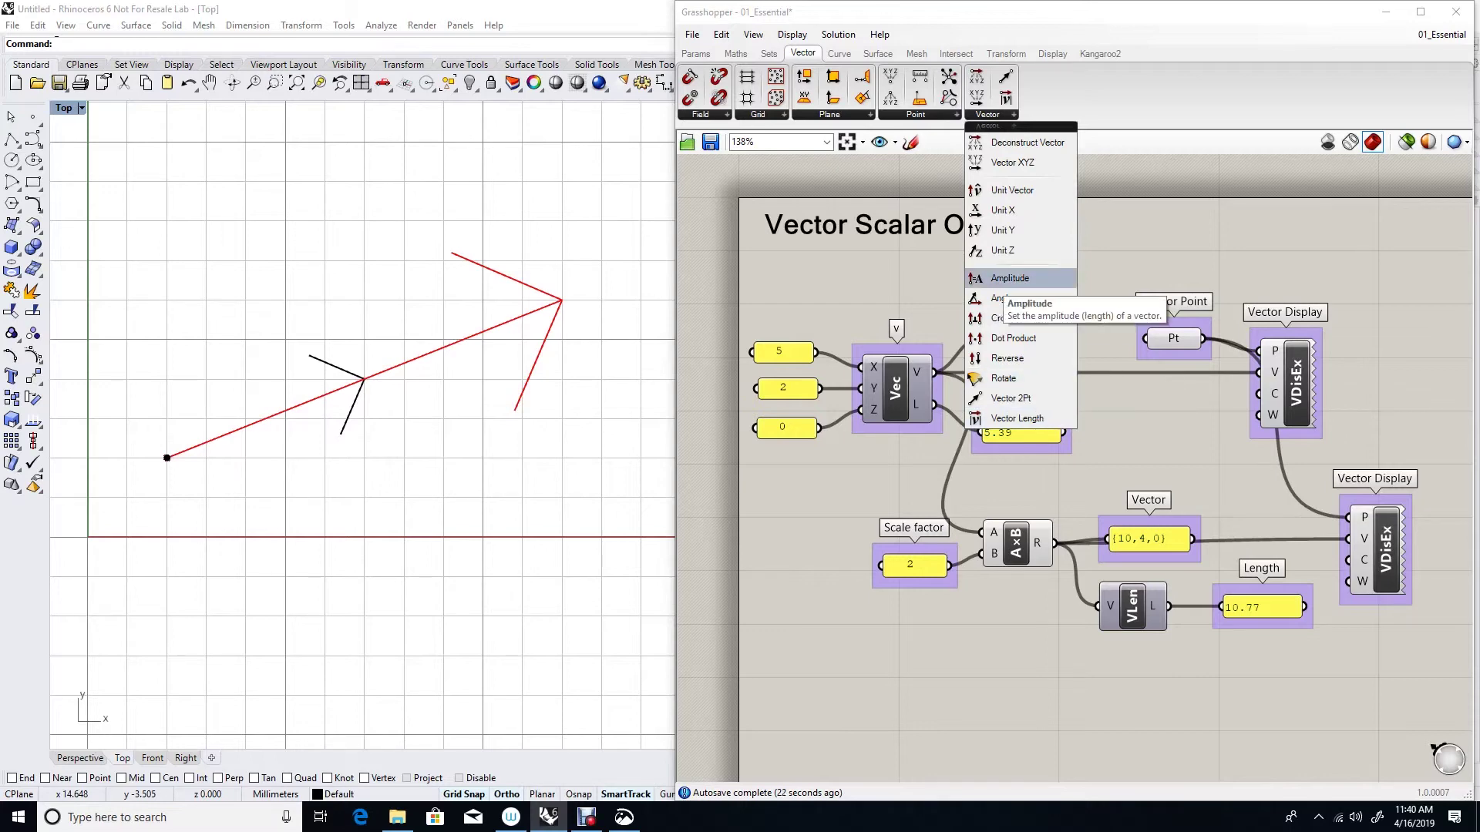
click(1003, 278)
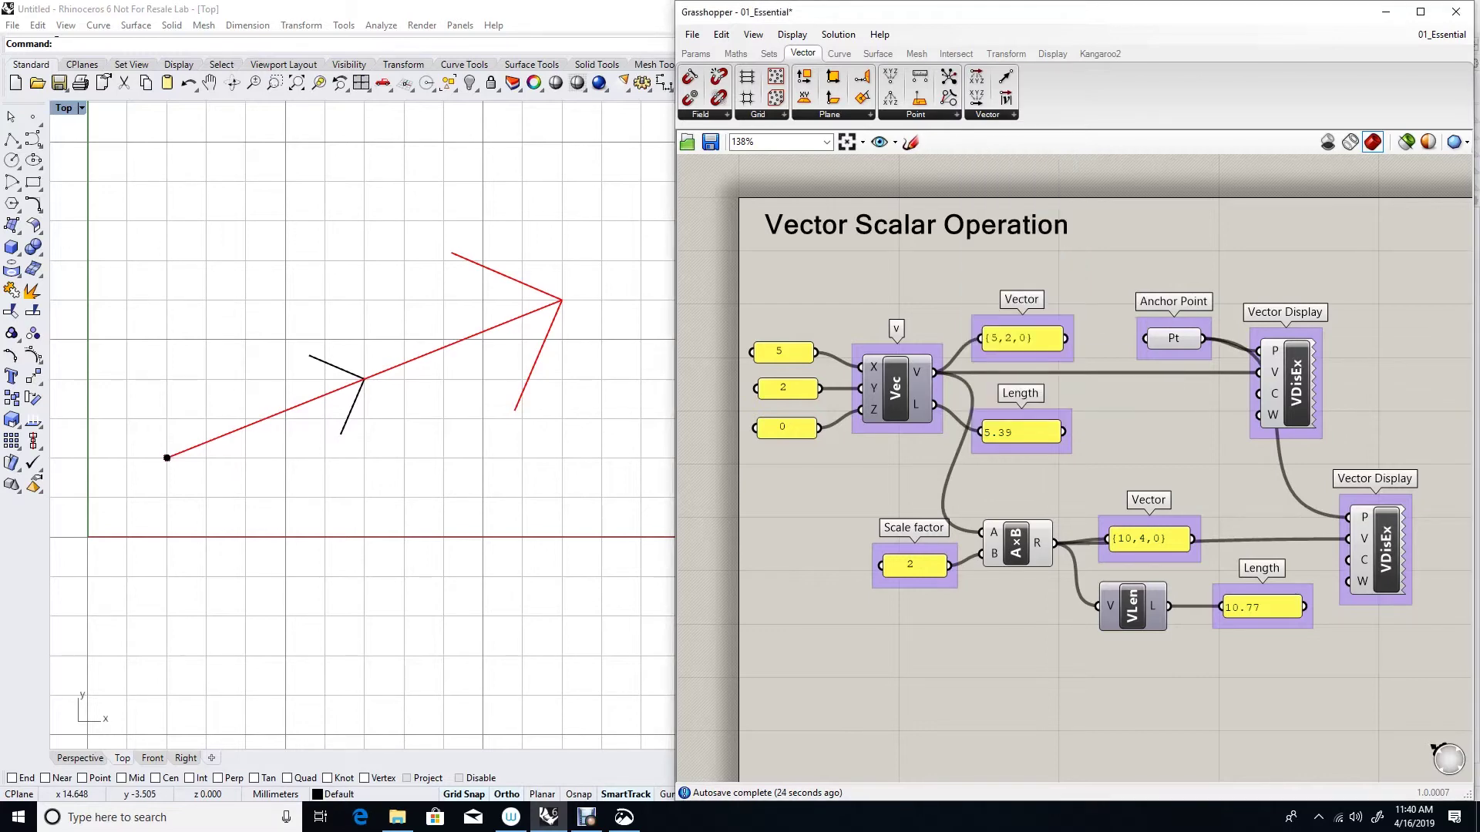
click(1132, 694)
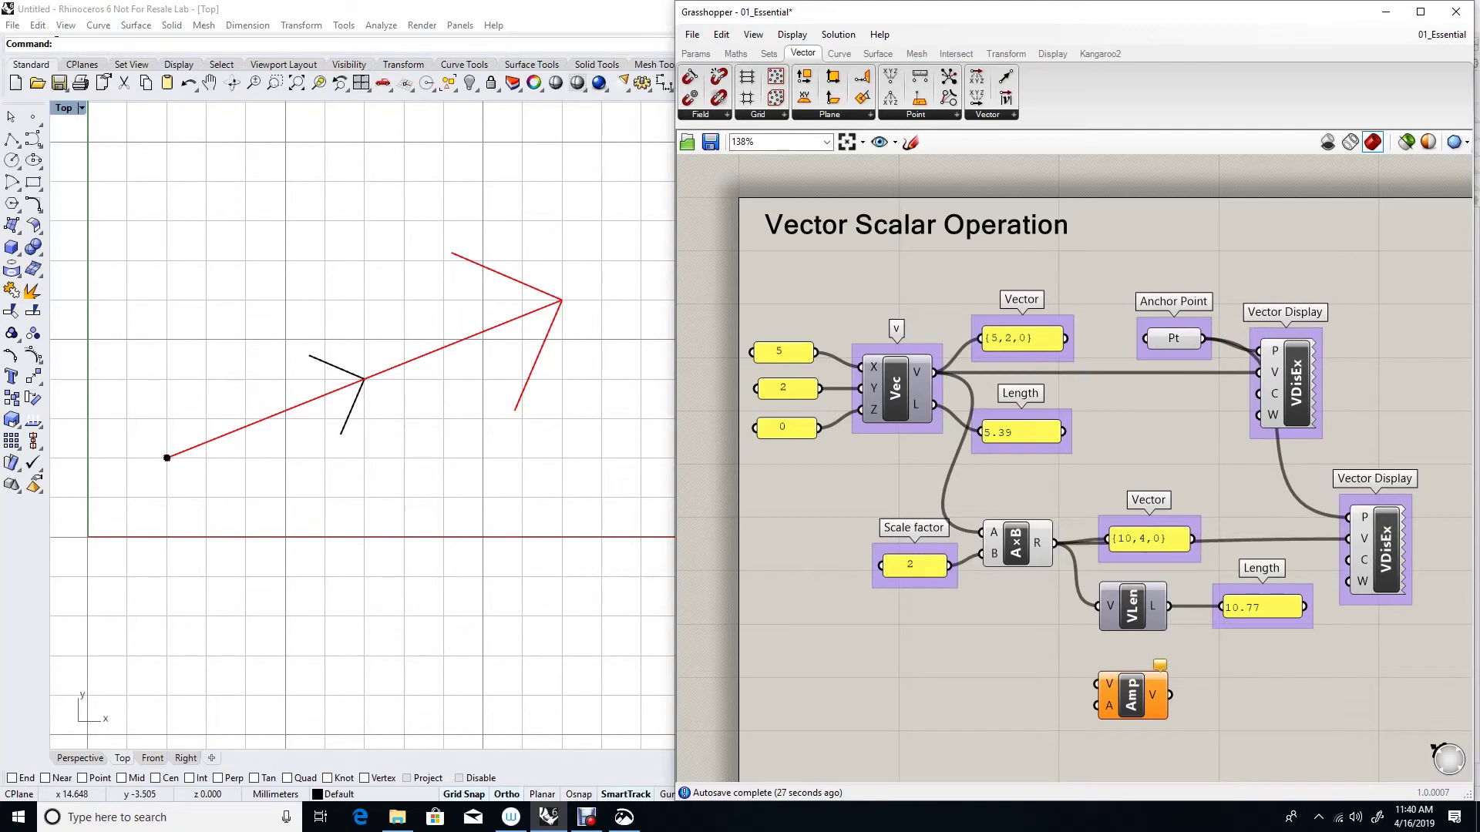
drag(935, 373, 1098, 683)
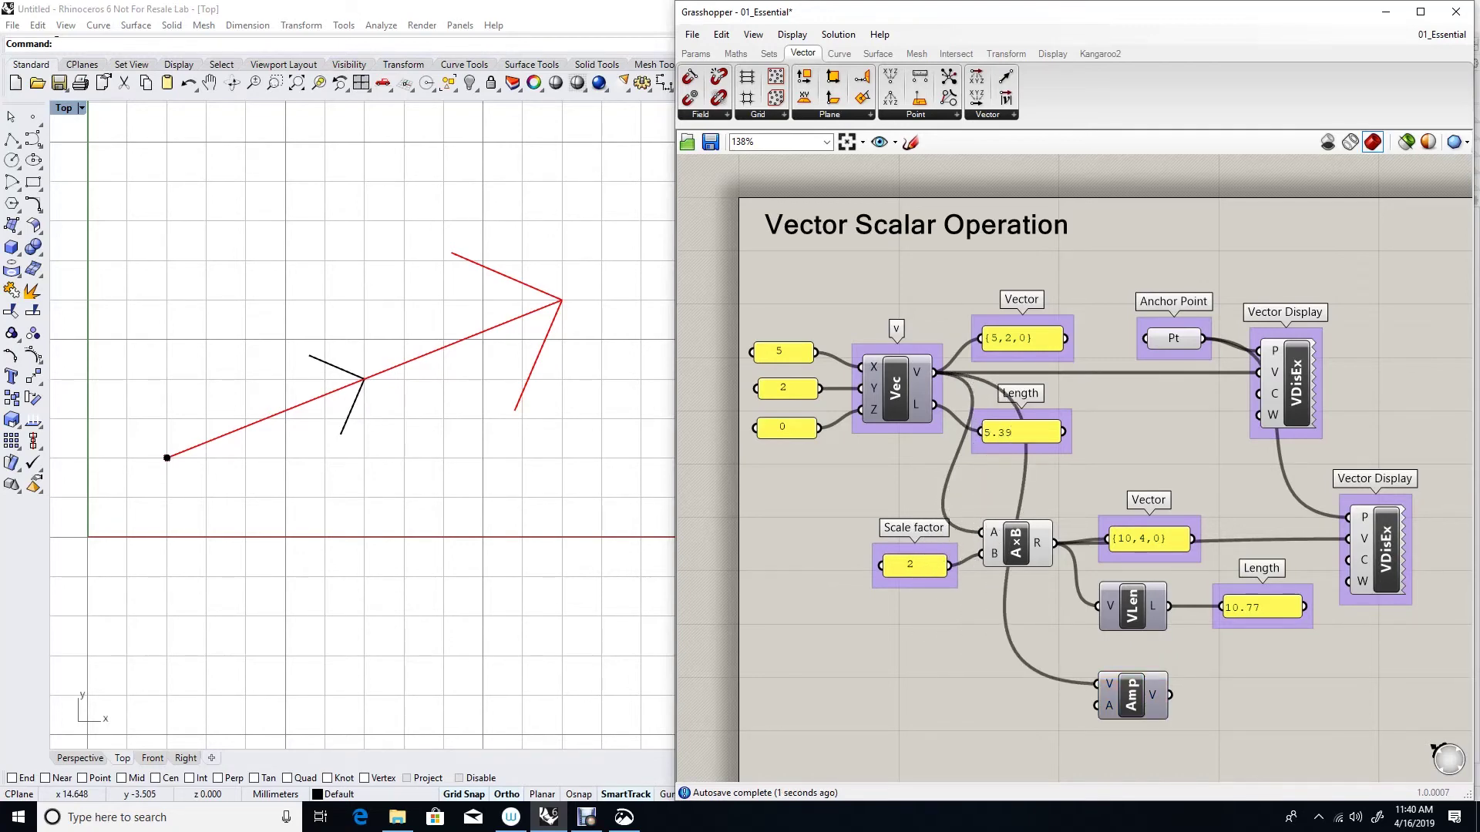
Duplicate the Scale factor panel with value 2 and connect the copy to the Amplitude component's A input.
drag(873, 509, 1097, 705)
key(ctrl+c)
key(ctrl+v)
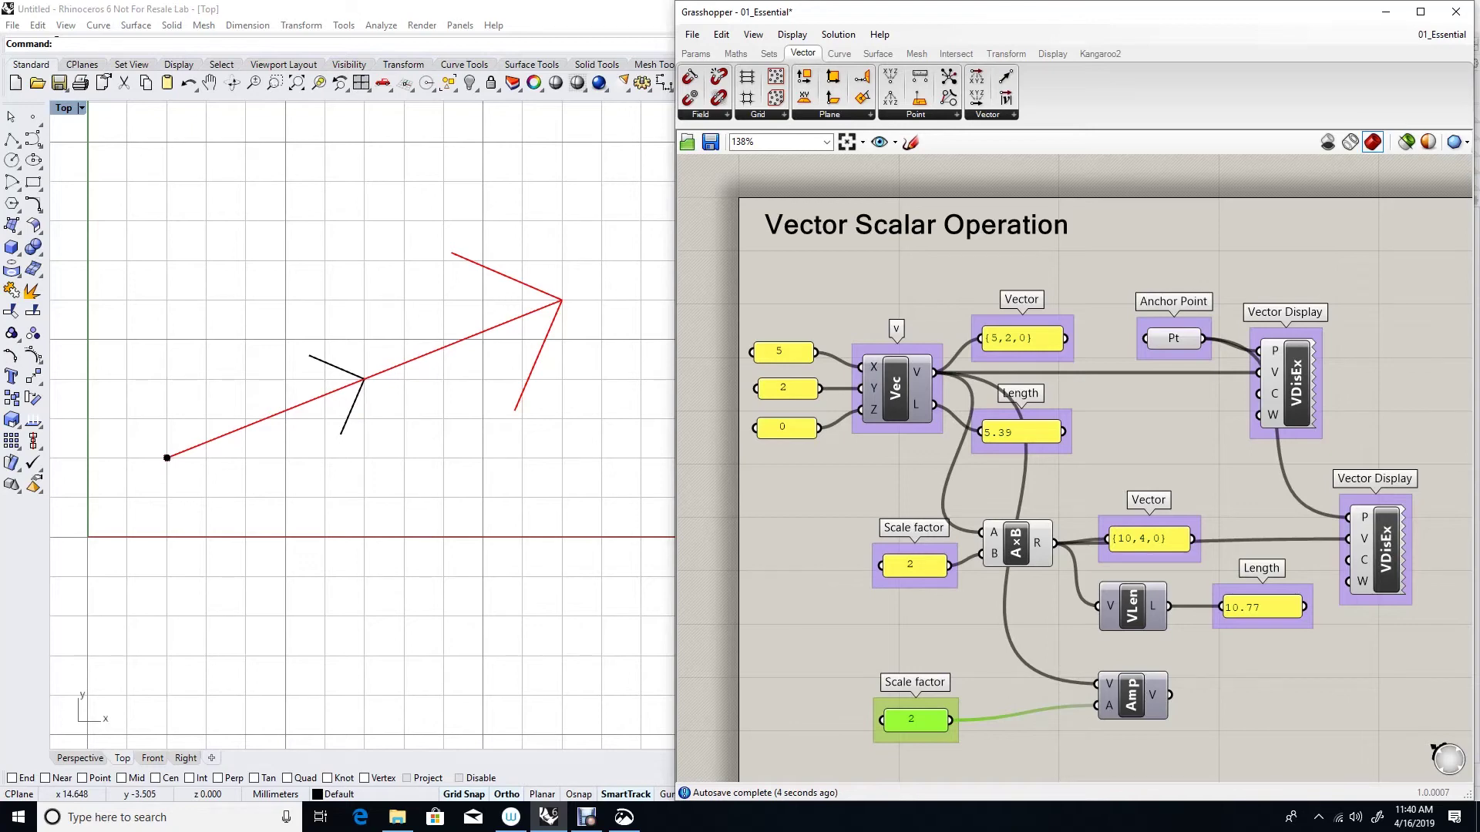
Duplicate the red Vector Display component and place the copy beneath it, level with the Amplitude component.
click(1386, 549)
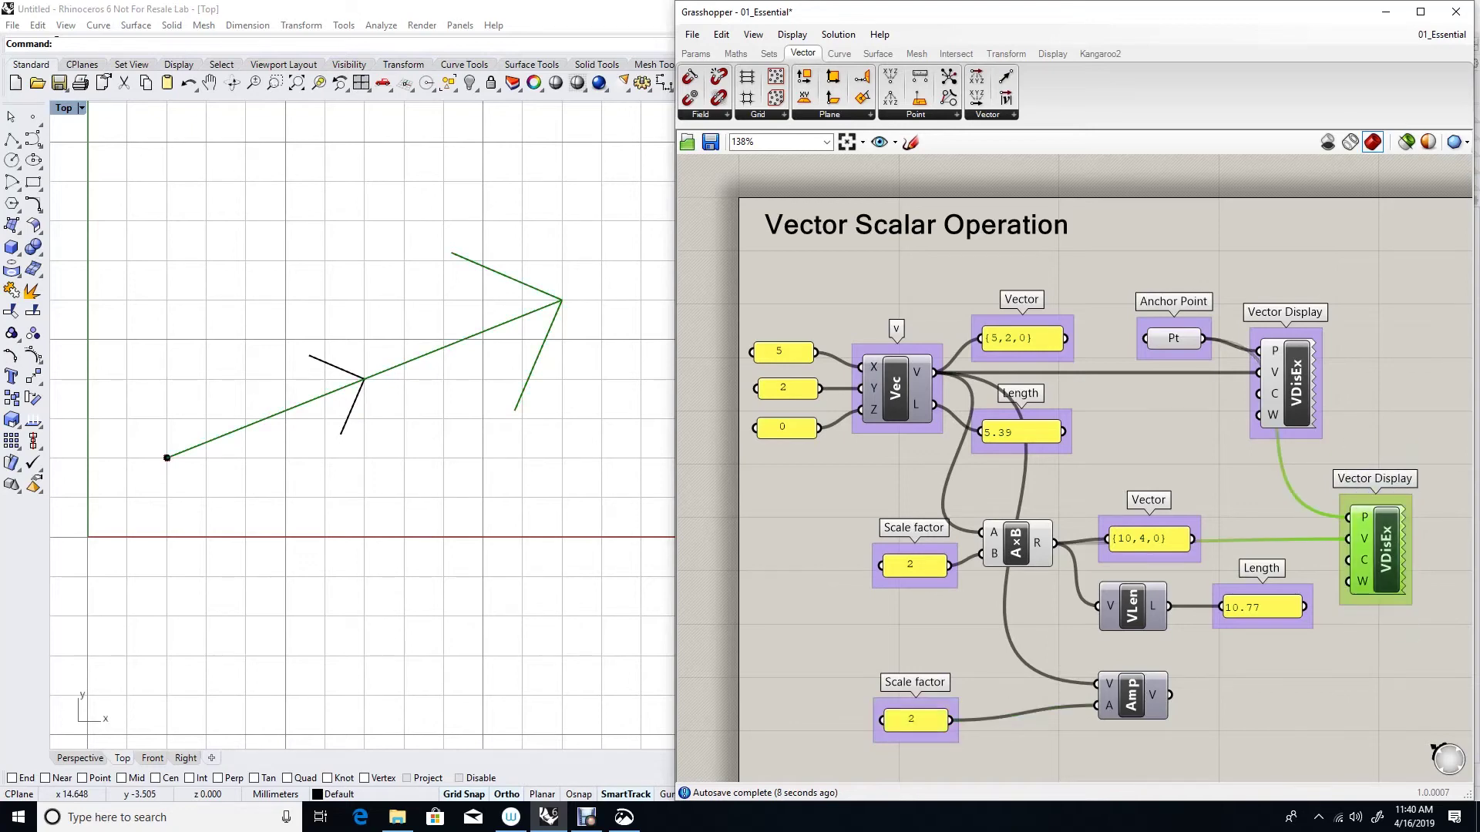
key(ctrl+c)
key(ctrl+v)
drag(1387, 559, 1387, 693)
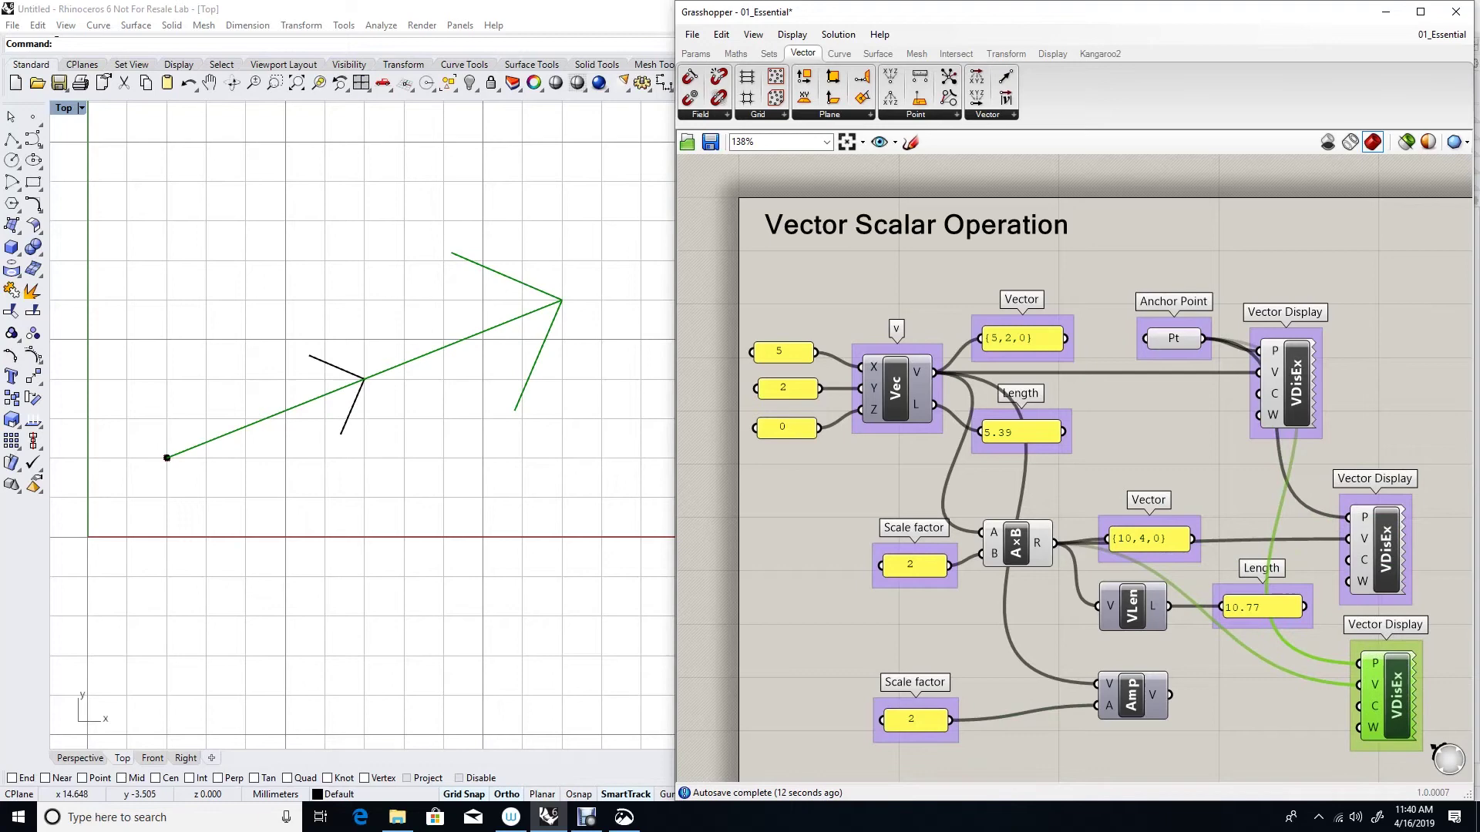
Set the lowest Vector Display's colour to blue, hue 216°, and feed the Amplitude component's output into its V input.
right_click(1358, 706)
mouse_move(1358, 679)
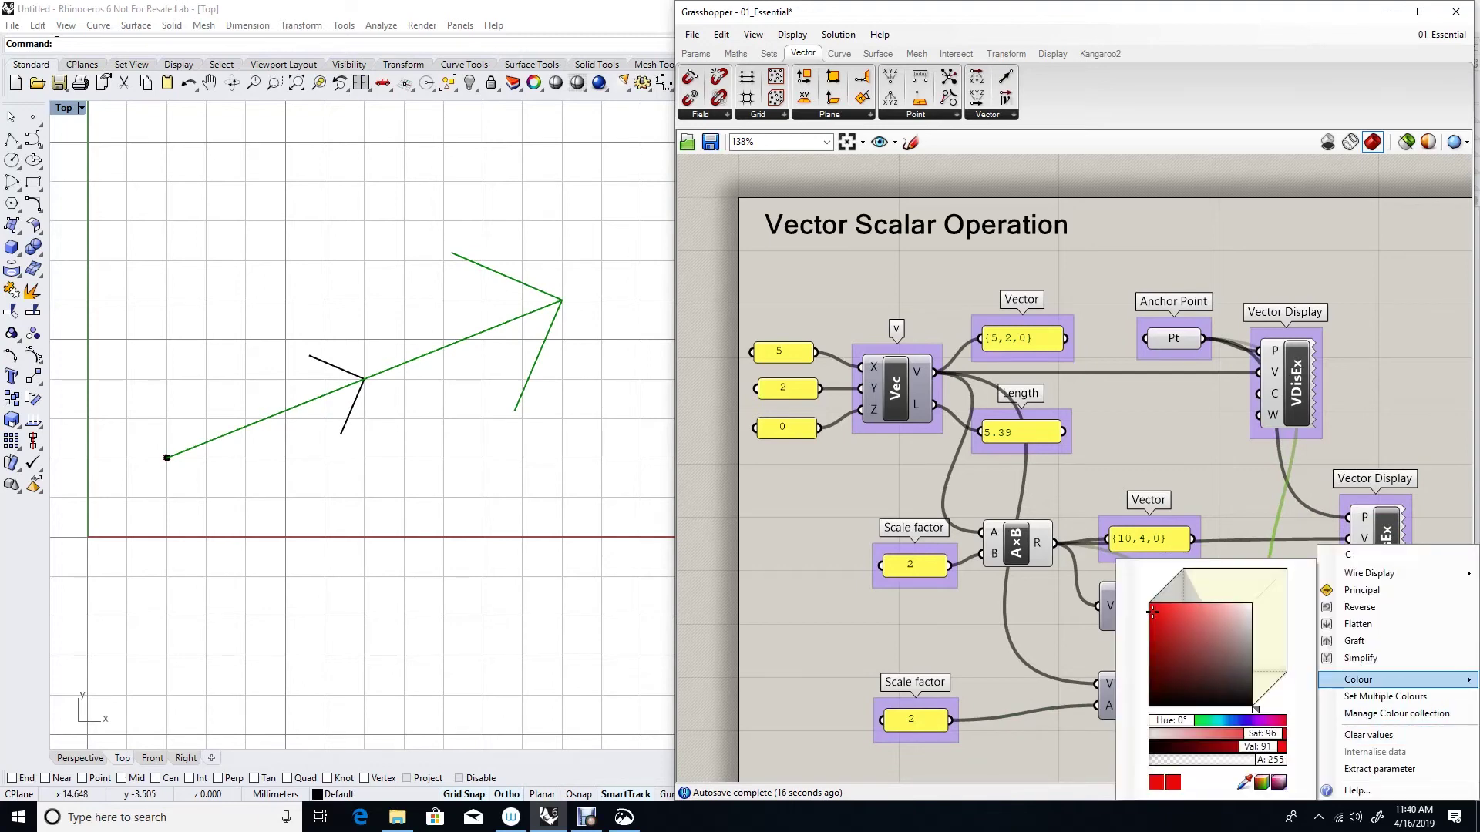
drag(1152, 611, 1173, 590)
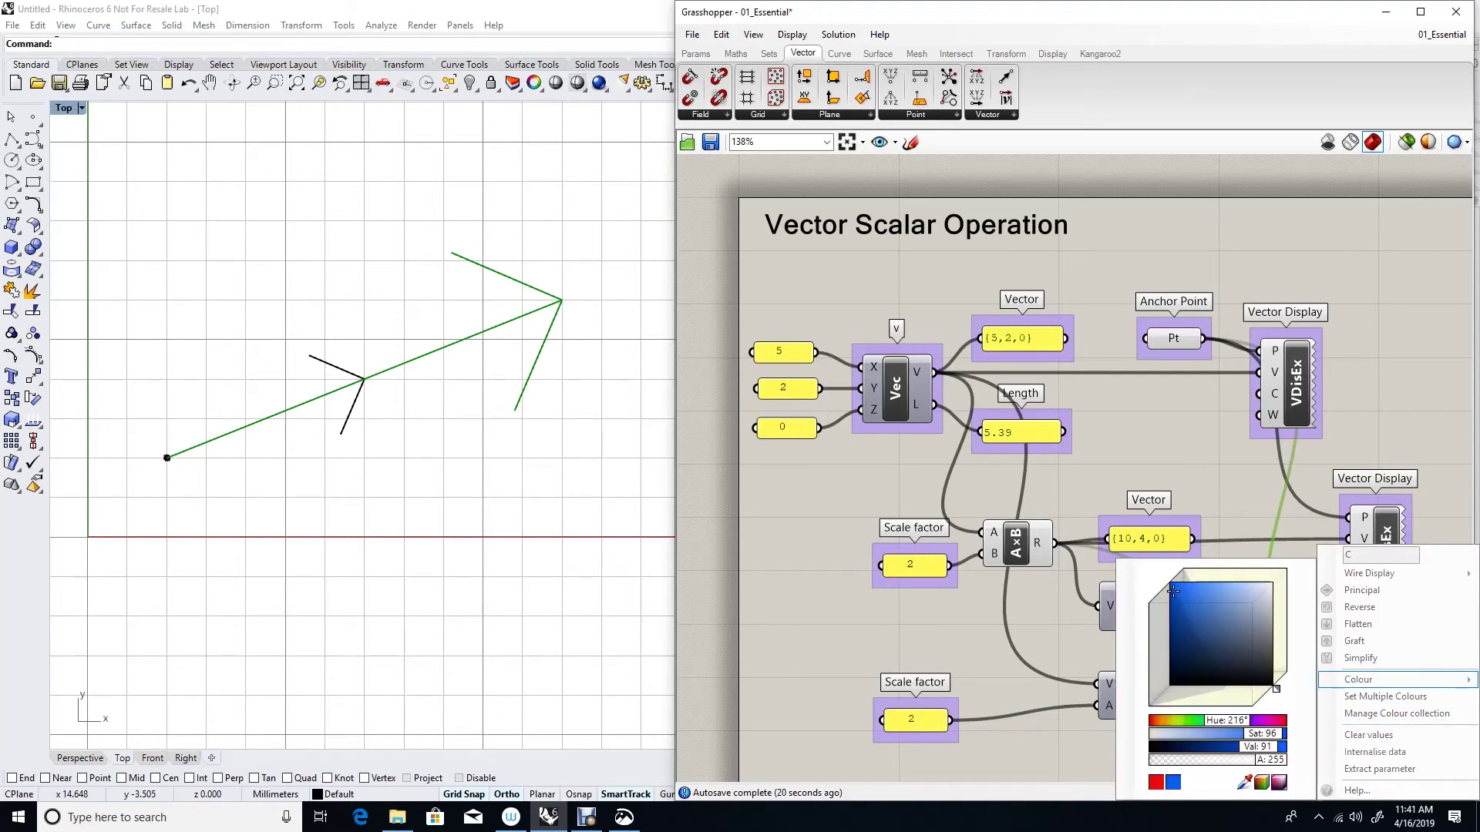
key(Escape)
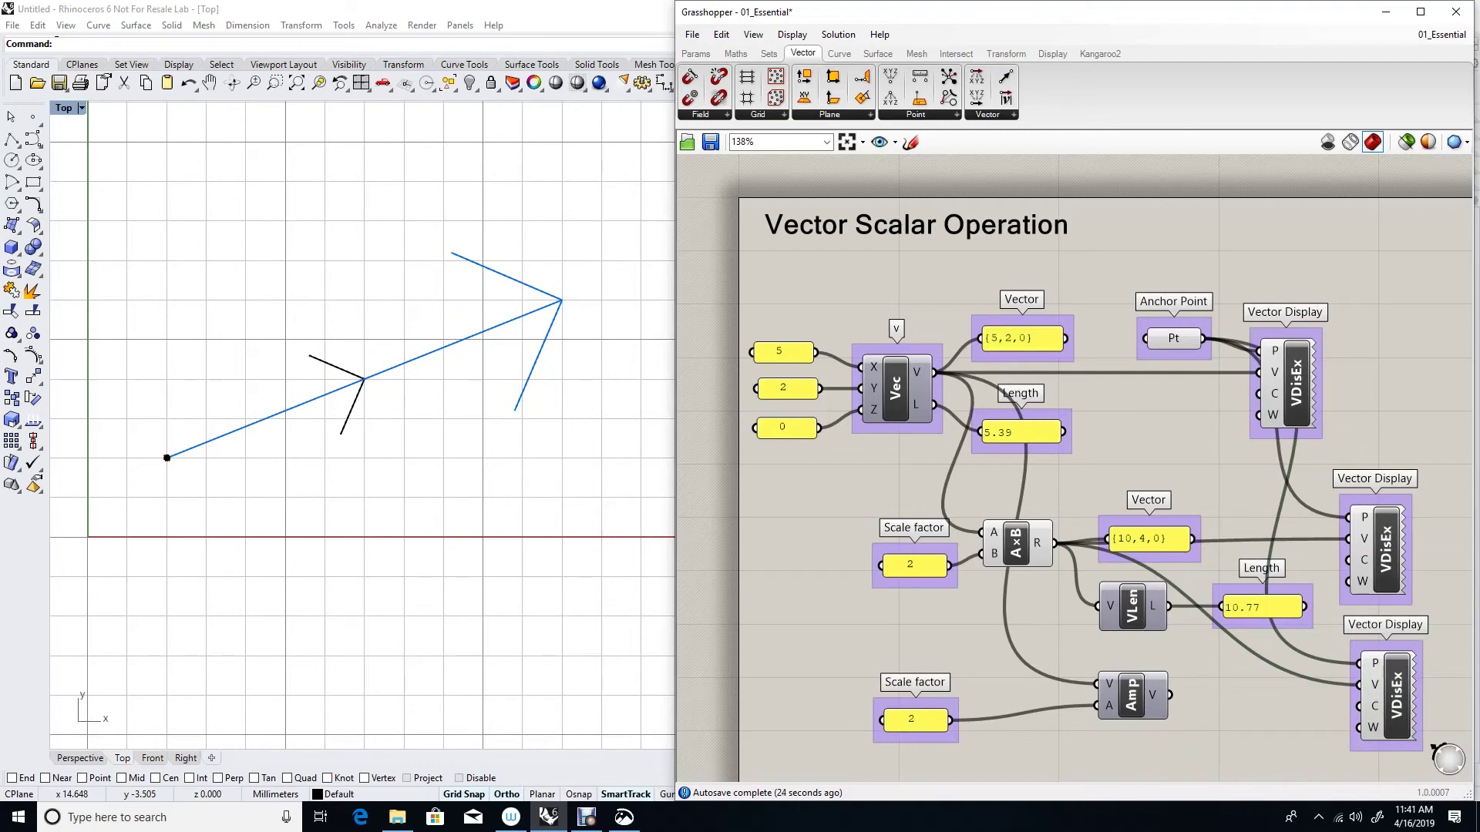
drag(1170, 695, 1357, 684)
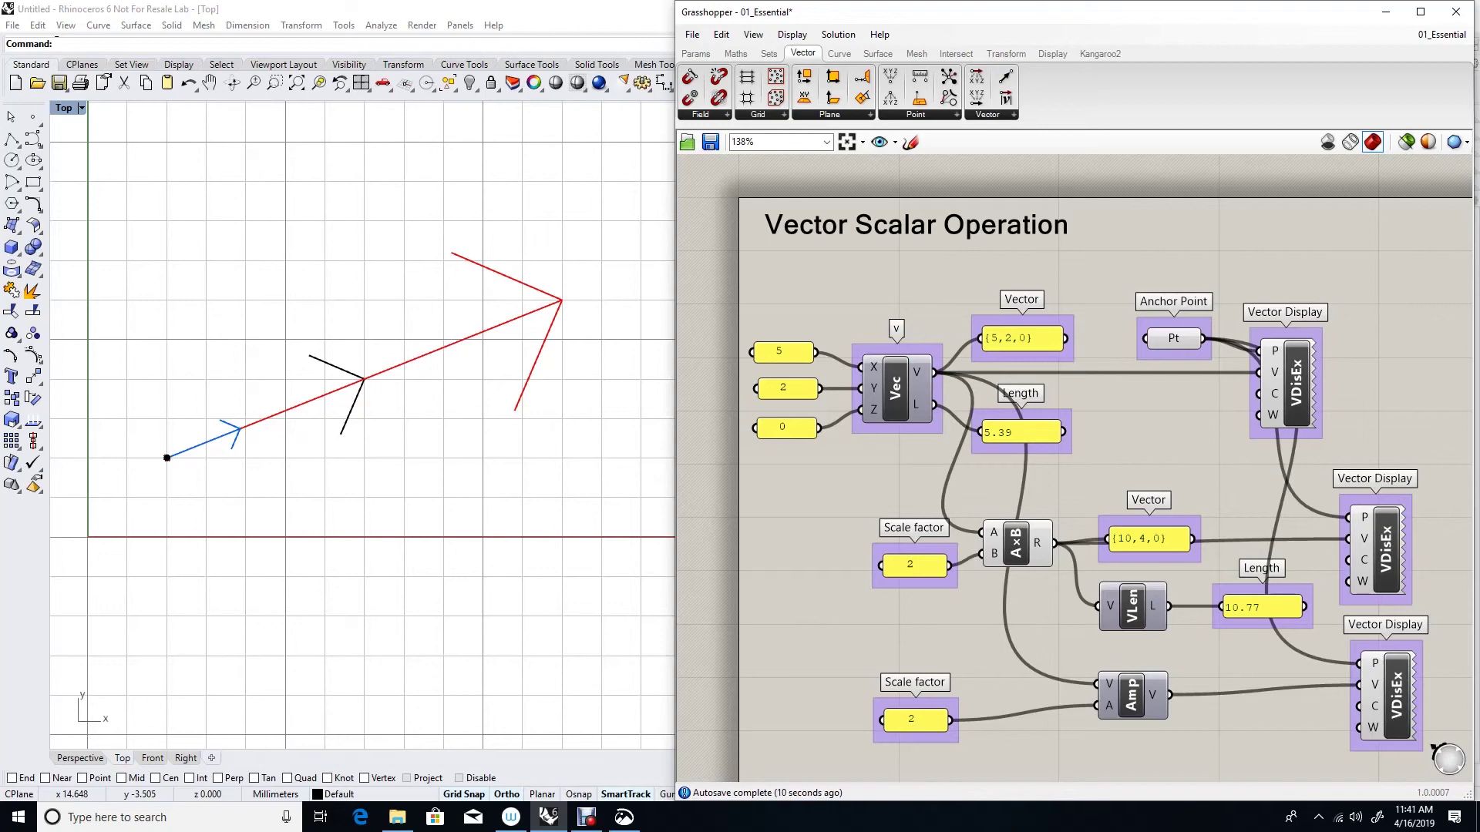
Duplicate the Vector Length component with its Length panel, place the copies below Amplitude, and connect Amplitude's output to the copy's V input.
drag(1257, 645, 1169, 744)
key(ctrl+c)
key(ctrl+v)
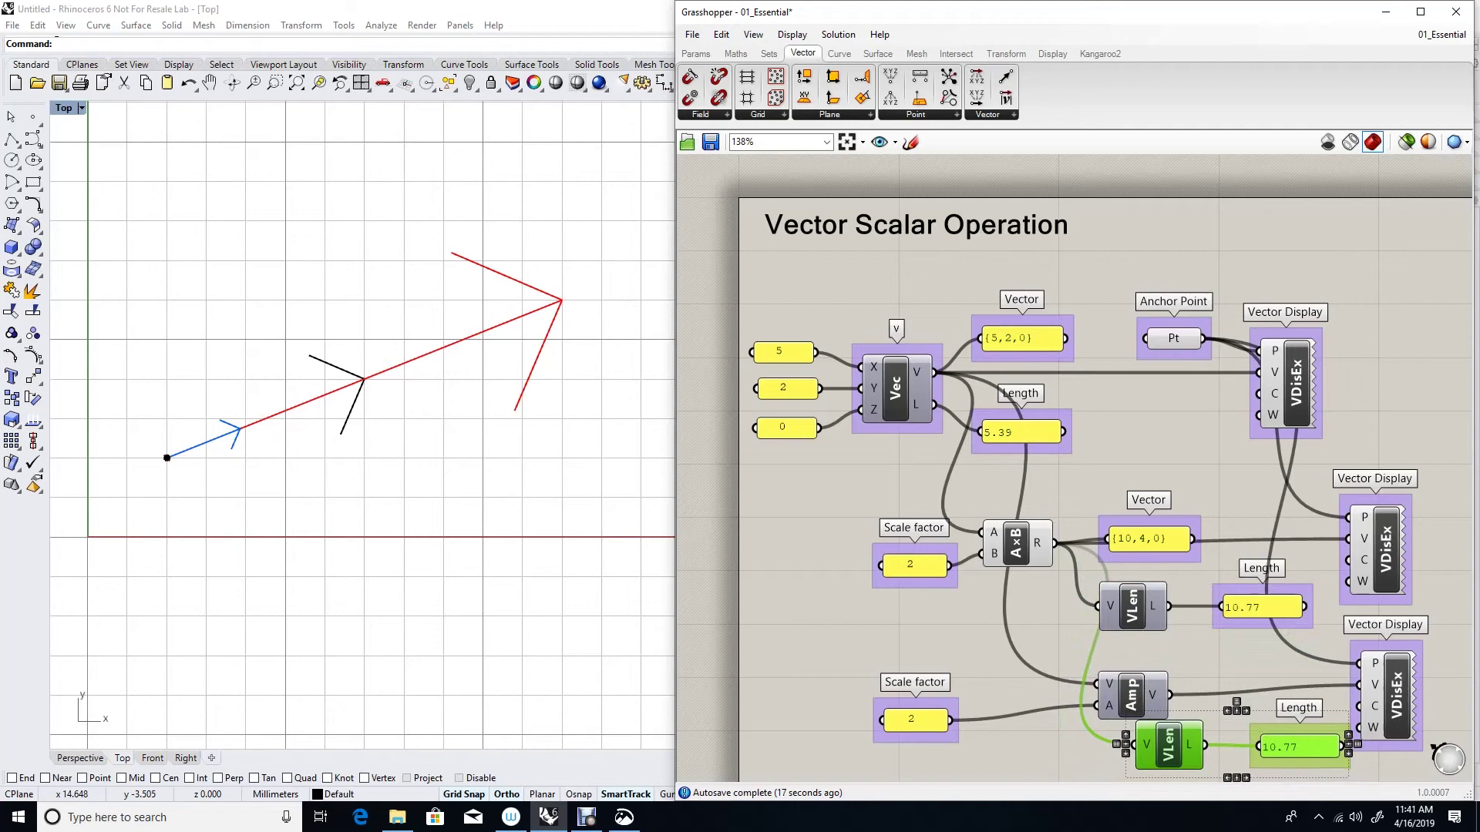
right_drag(1064, 655, 1008, 620)
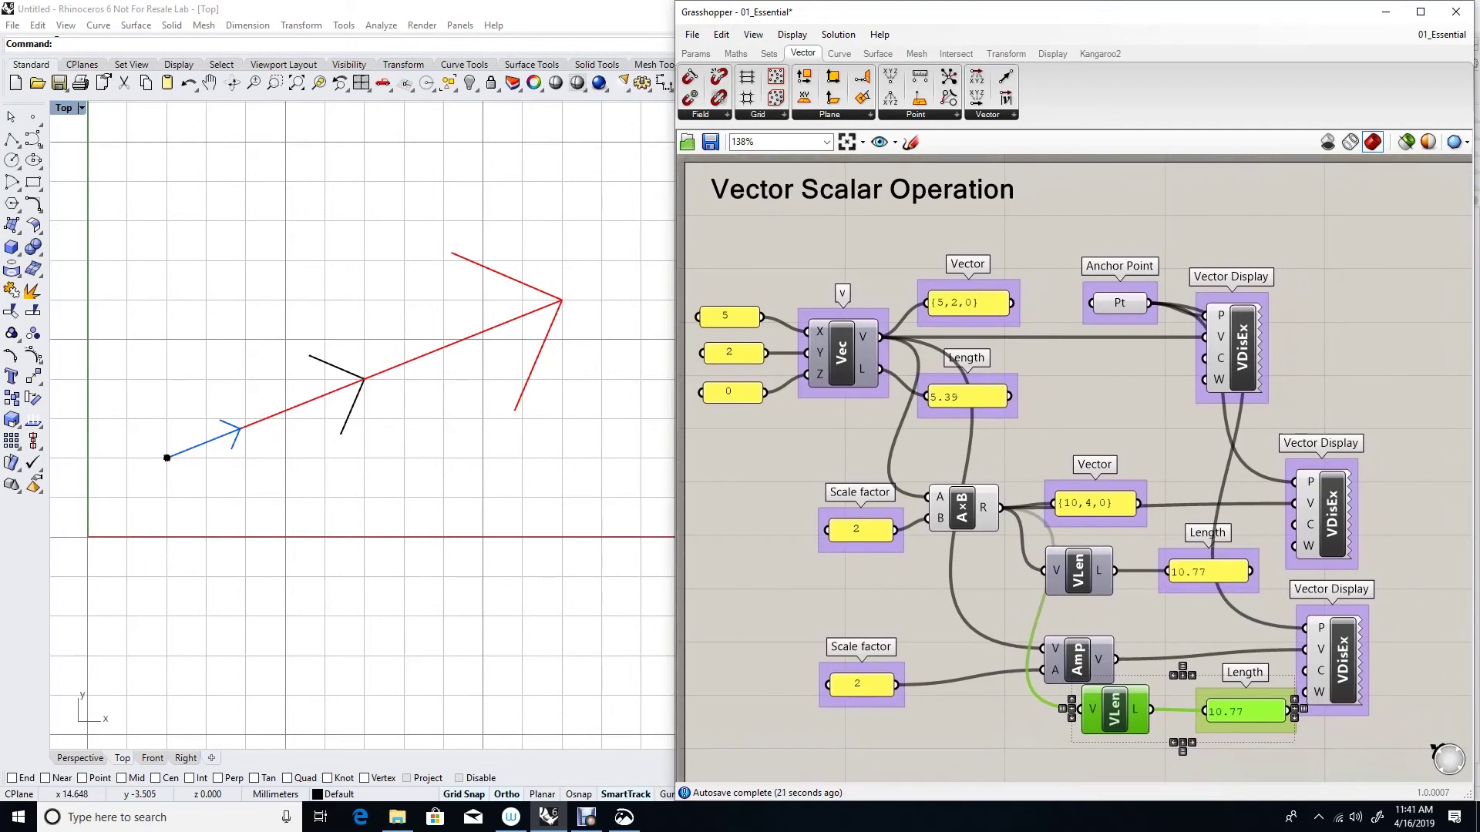
drag(1113, 710, 1151, 742)
click(1202, 694)
drag(1115, 659, 1117, 742)
click(1282, 745)
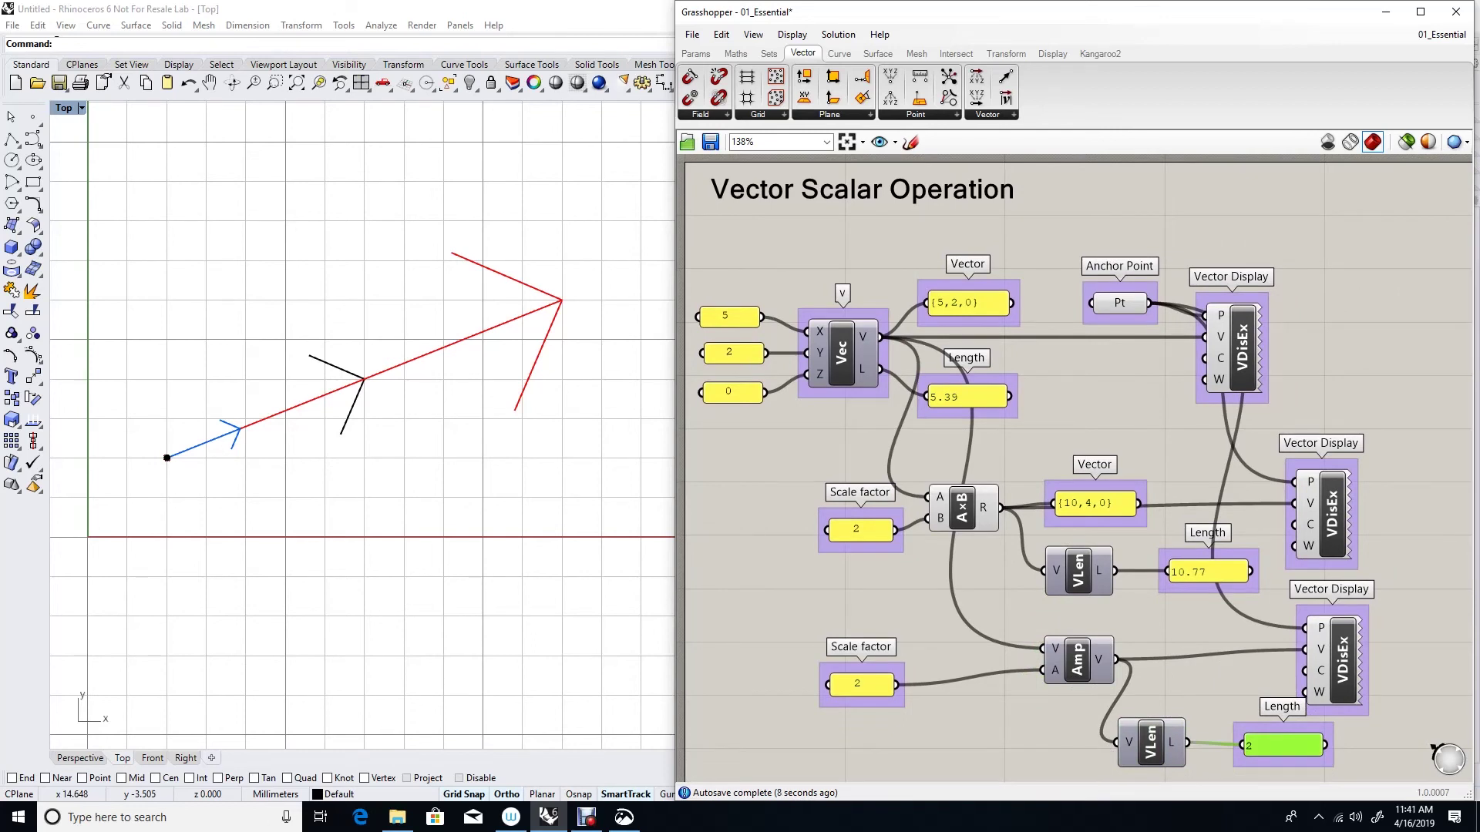
Align the lower Scale factor panel with the Amplitude component's A input and rename its group label to New Length.
drag(861, 684, 864, 668)
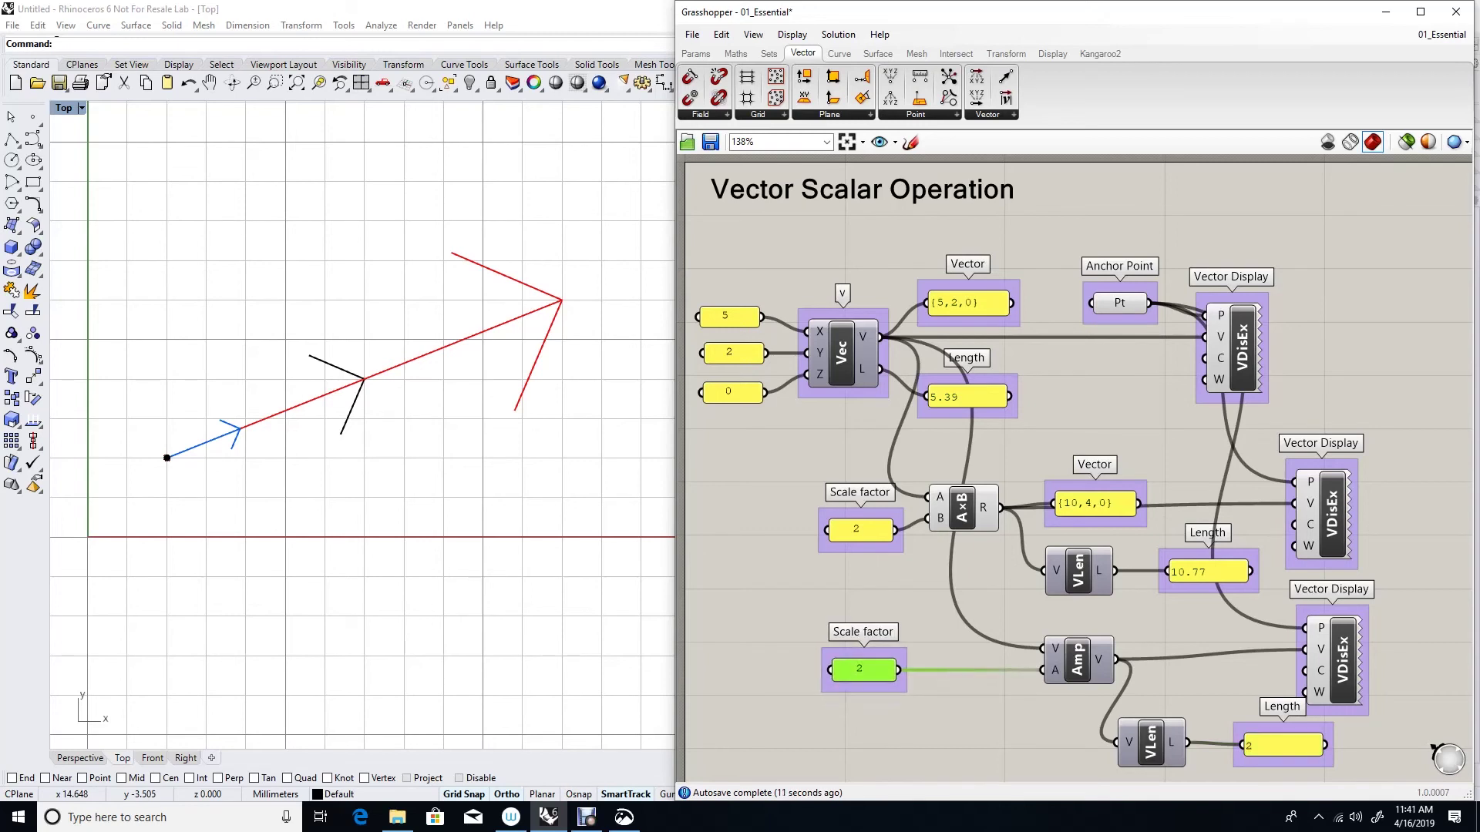
right_click(870, 668)
click(932, 618)
text(New )
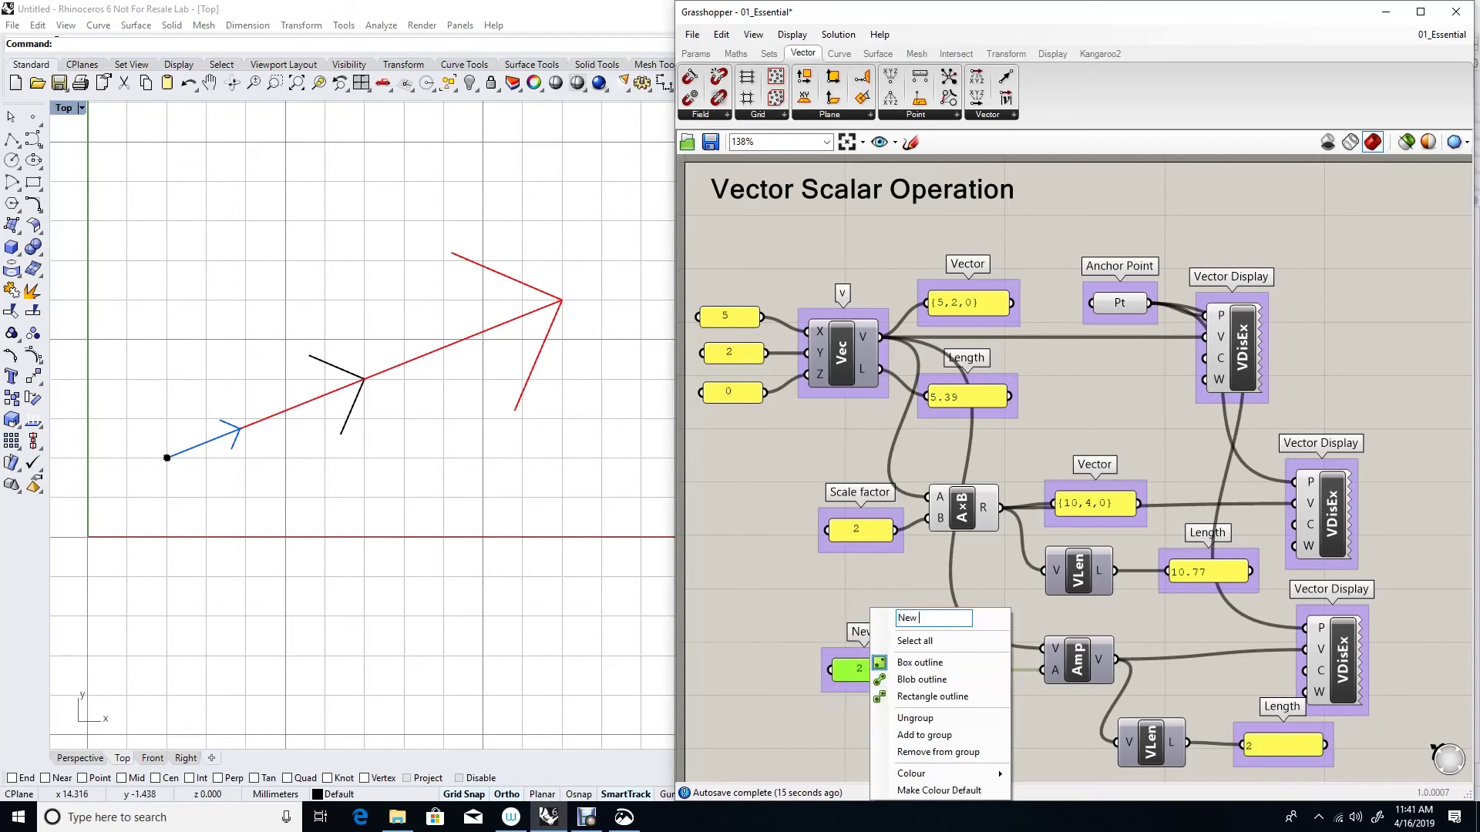
text(Length)
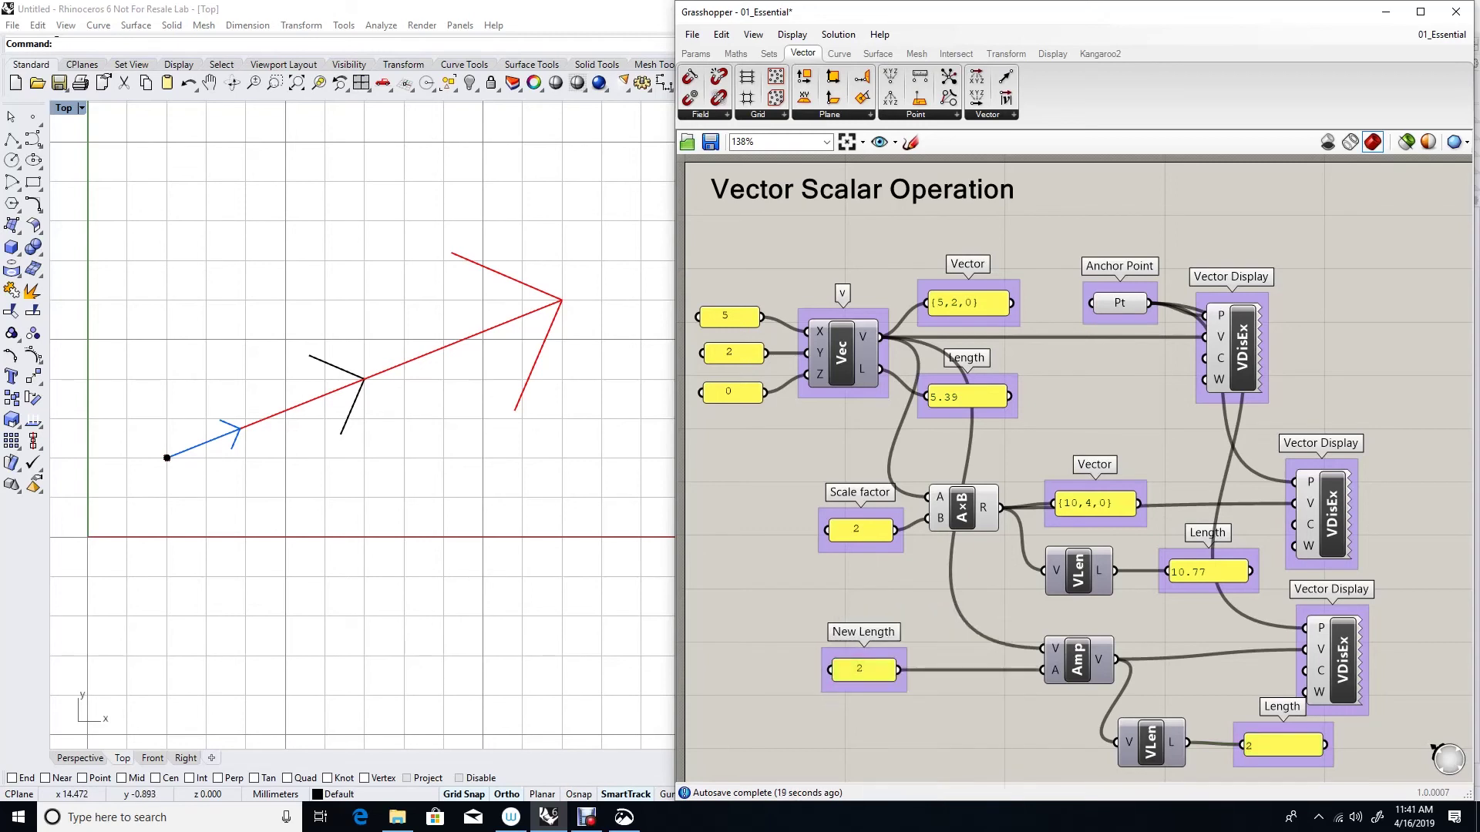
key(Return)
click(962, 507)
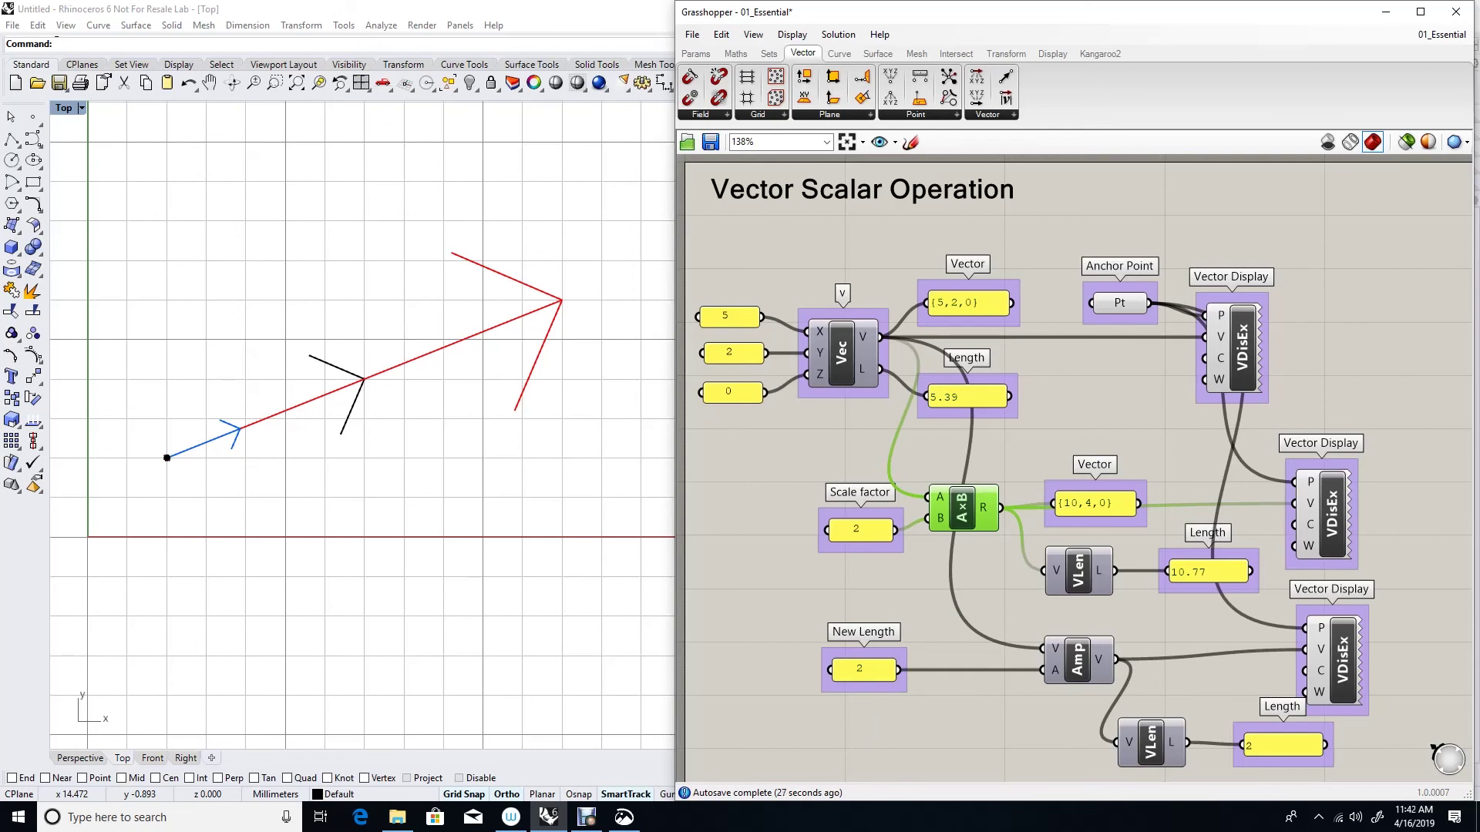
click(1078, 659)
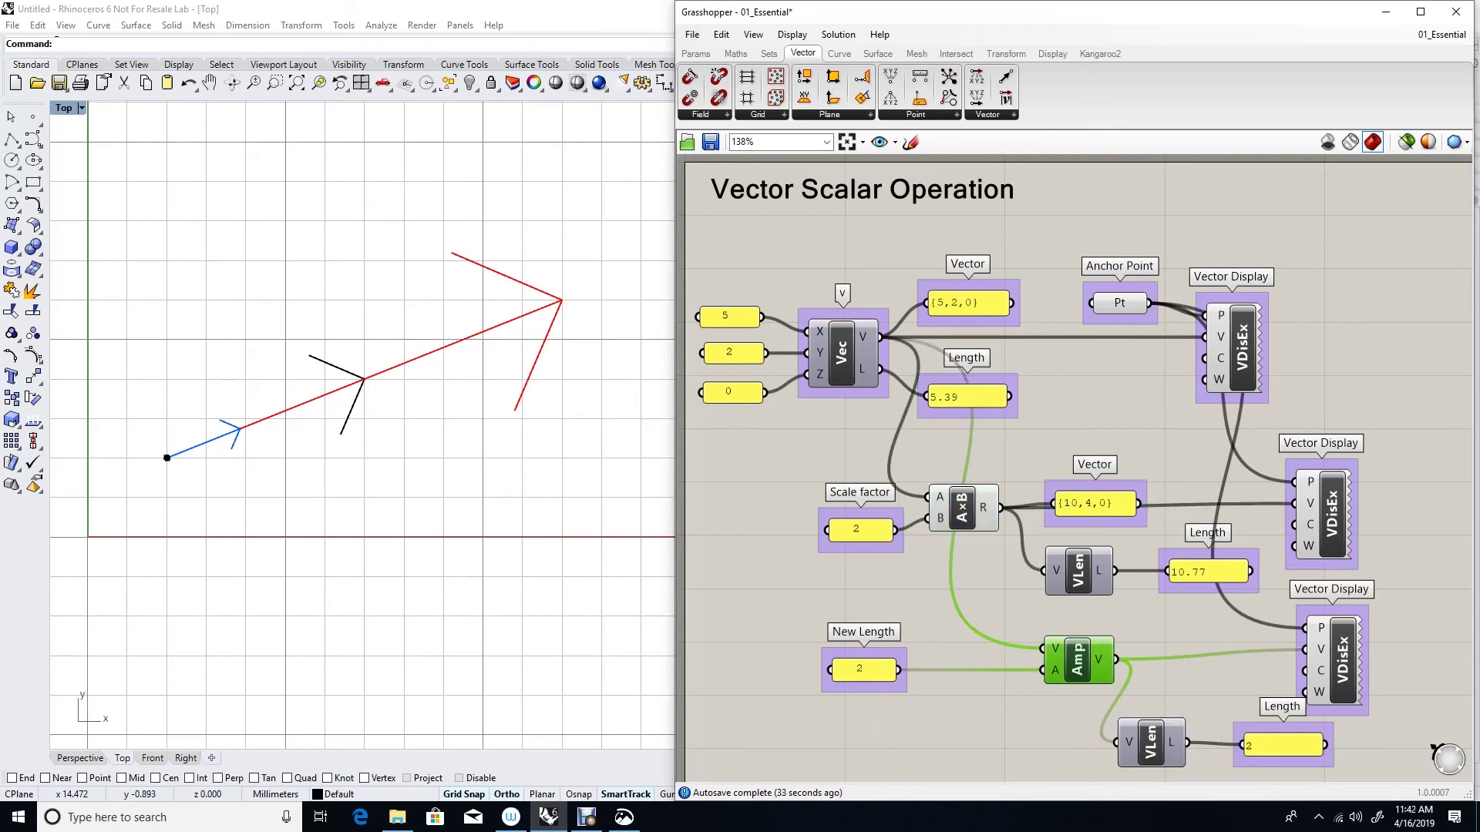